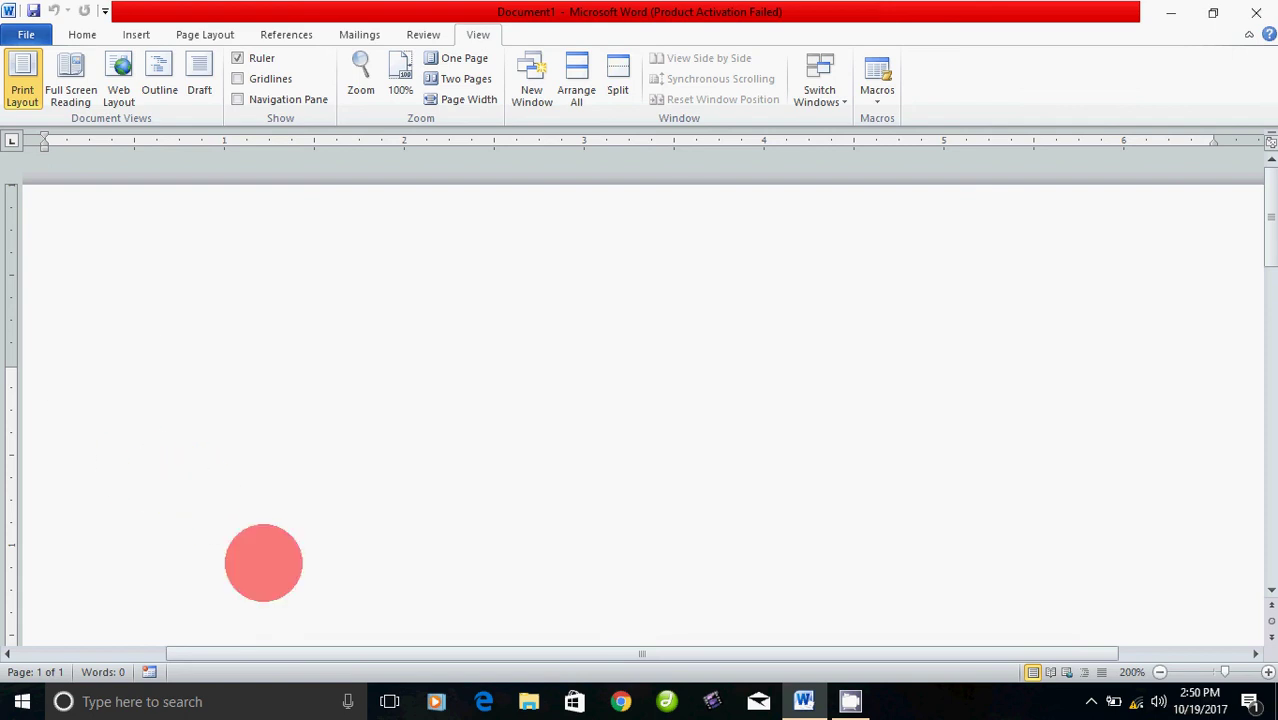
Enter the text "How to learn Microsoft word" on the first line of the document and start a new line.
type("How")
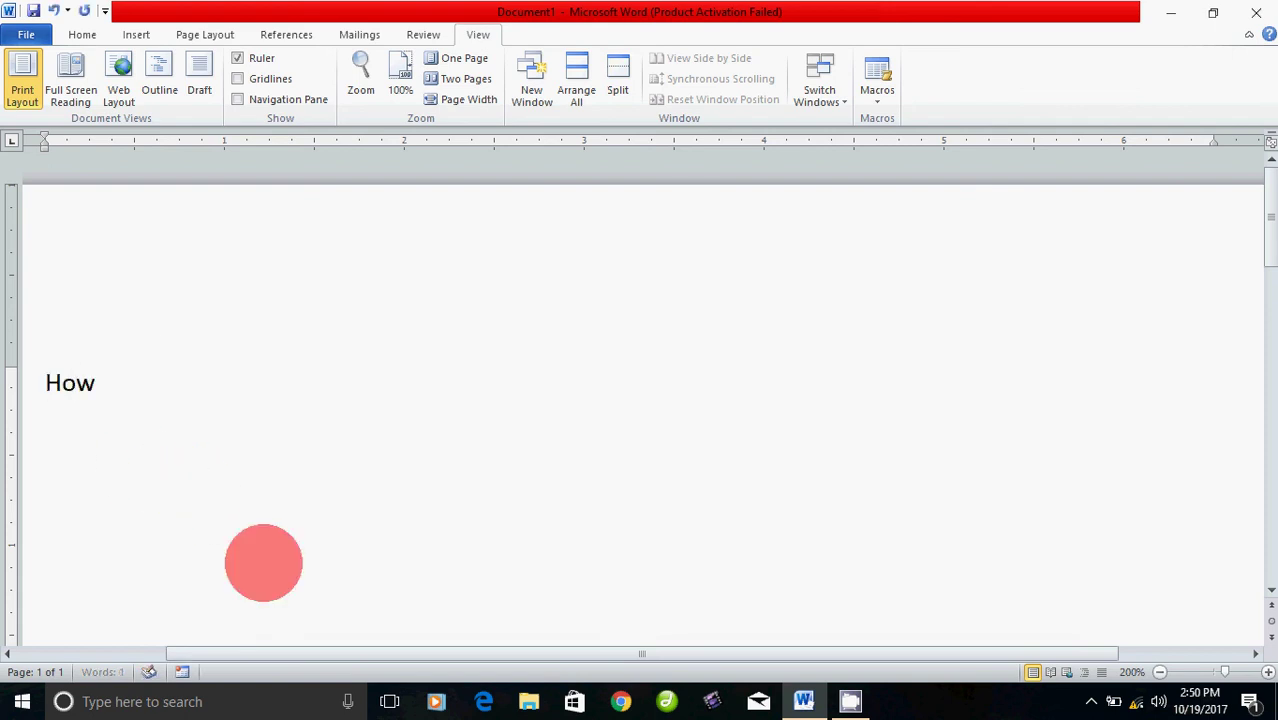
type(" to learn mi")
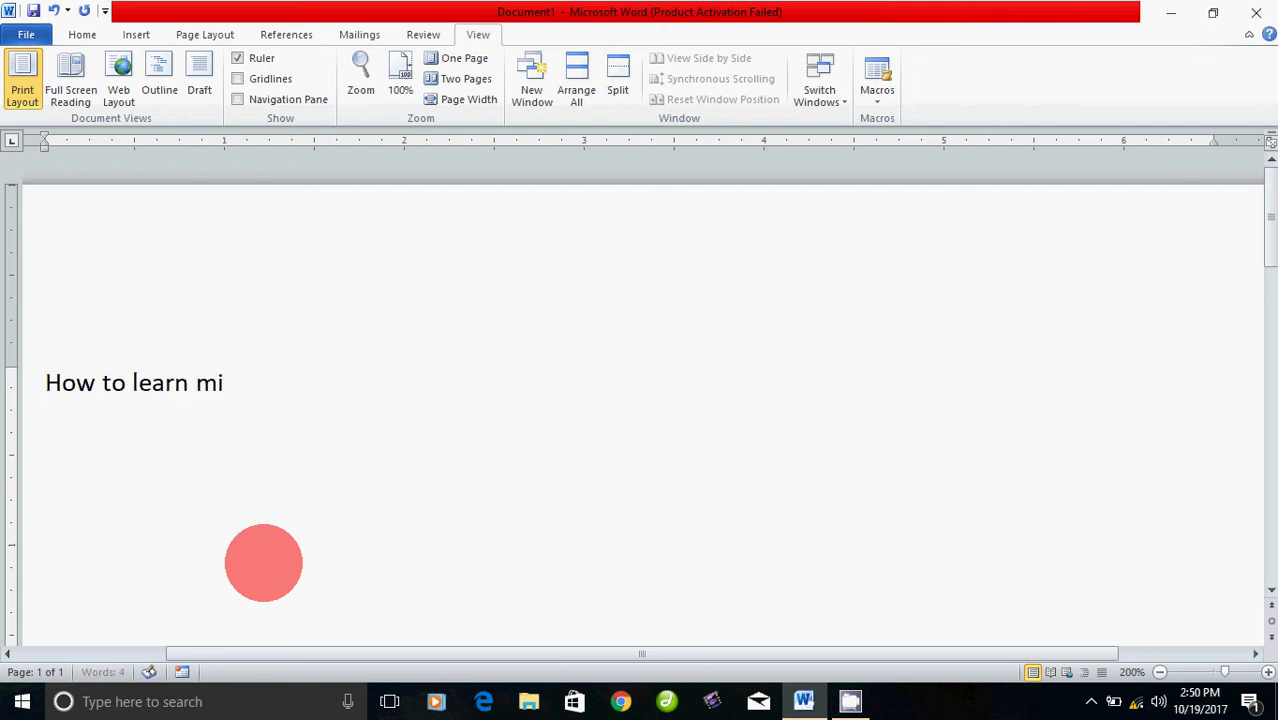
type("crosof")
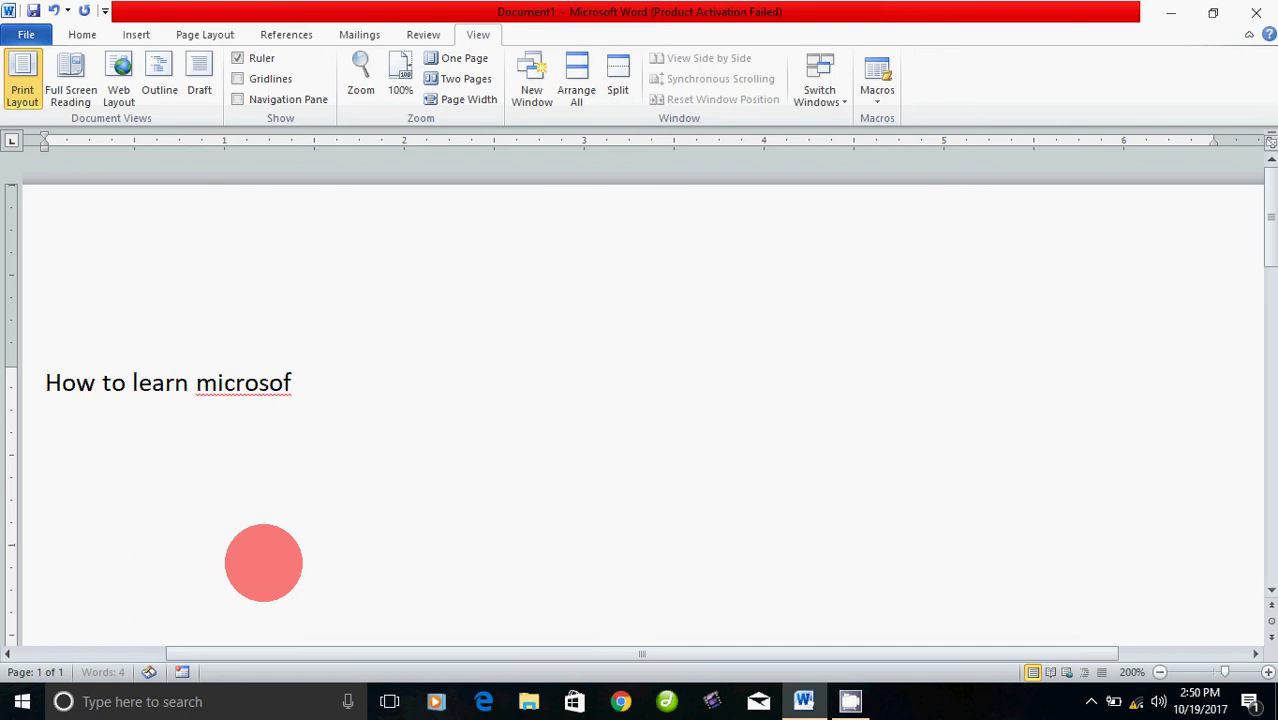
type("t word")
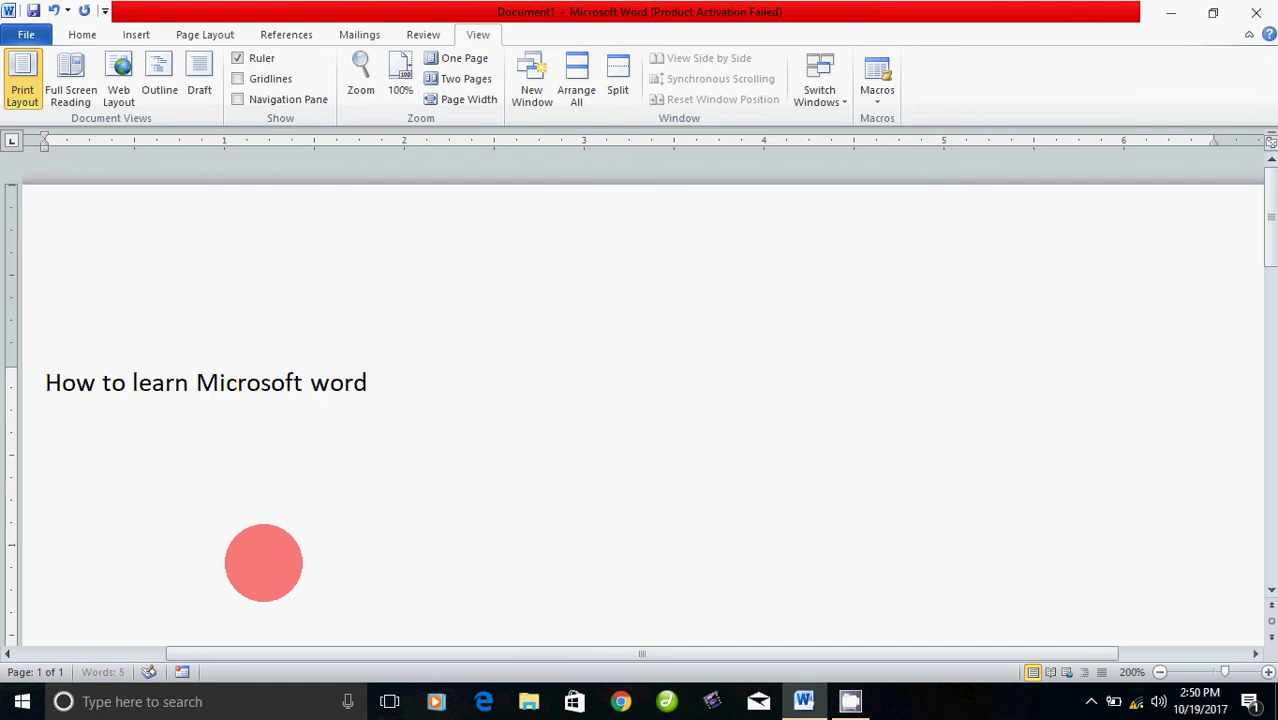
key("Return")
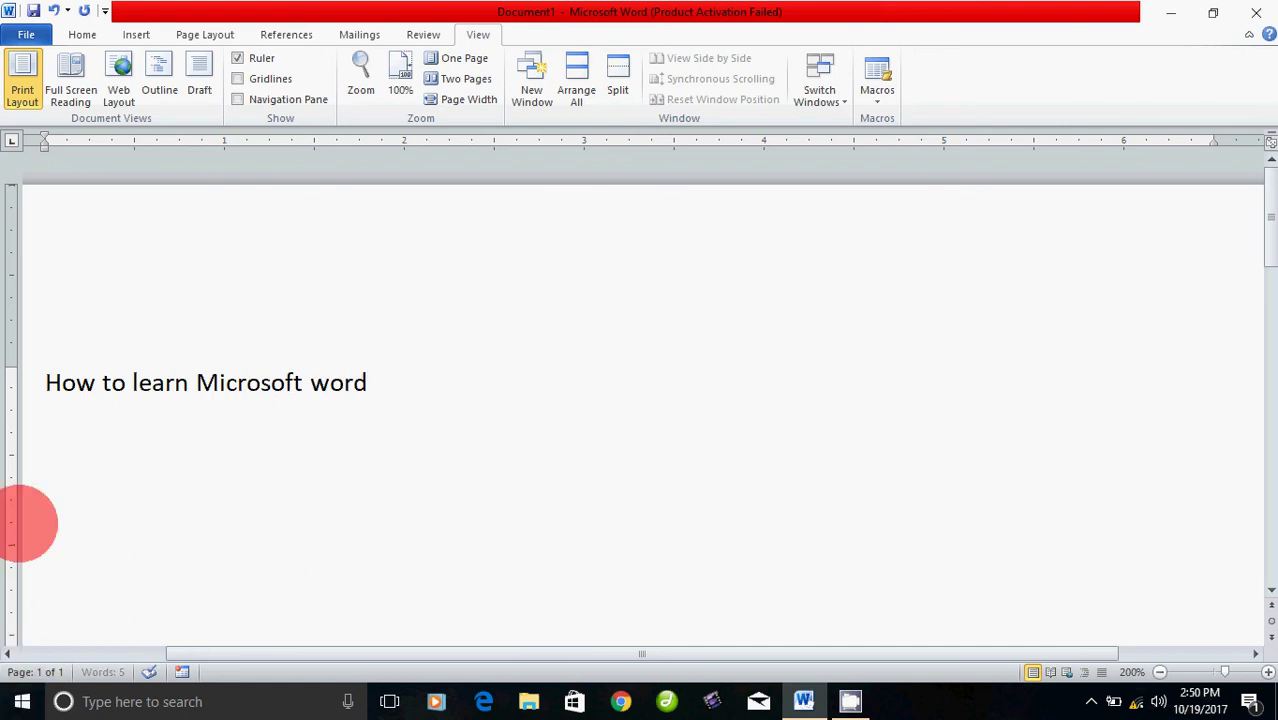
Practise selecting the whole line "How to learn Microsoft word" and clearing the selection again, several times.
left_click_drag(43, 380, 274, 480)
left_click(251, 457)
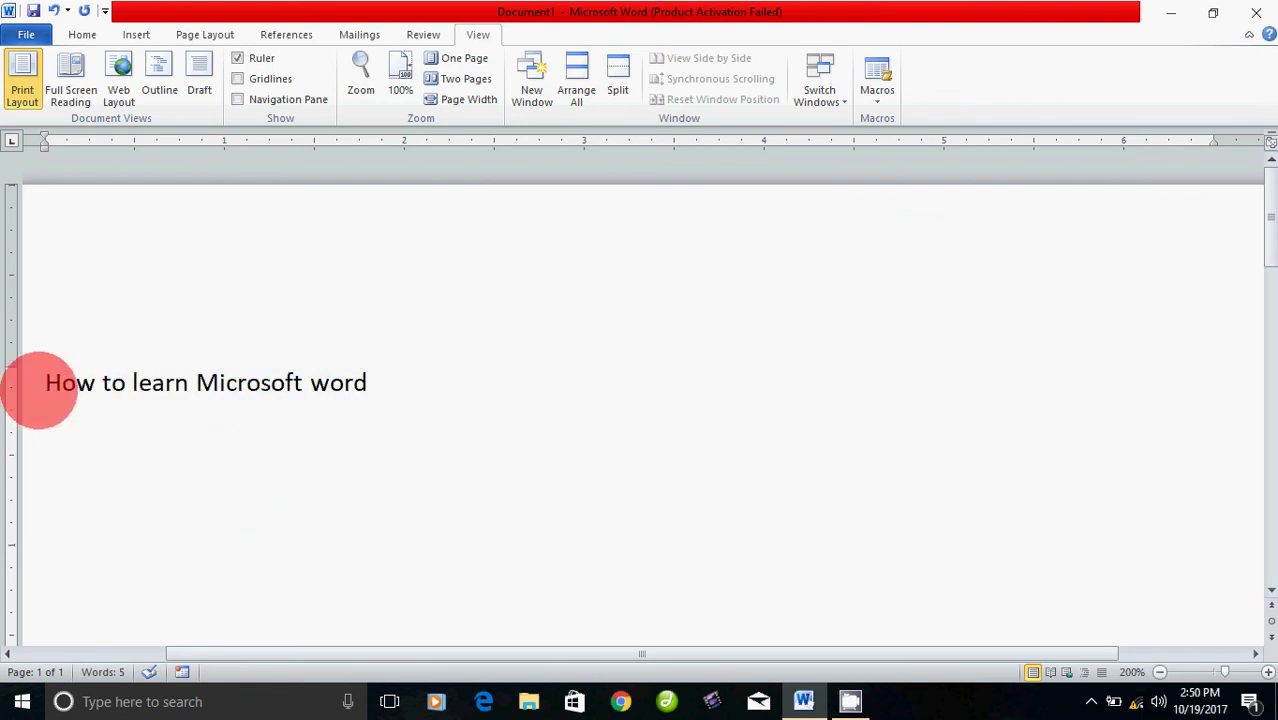
left_click_drag(34, 379, 359, 399)
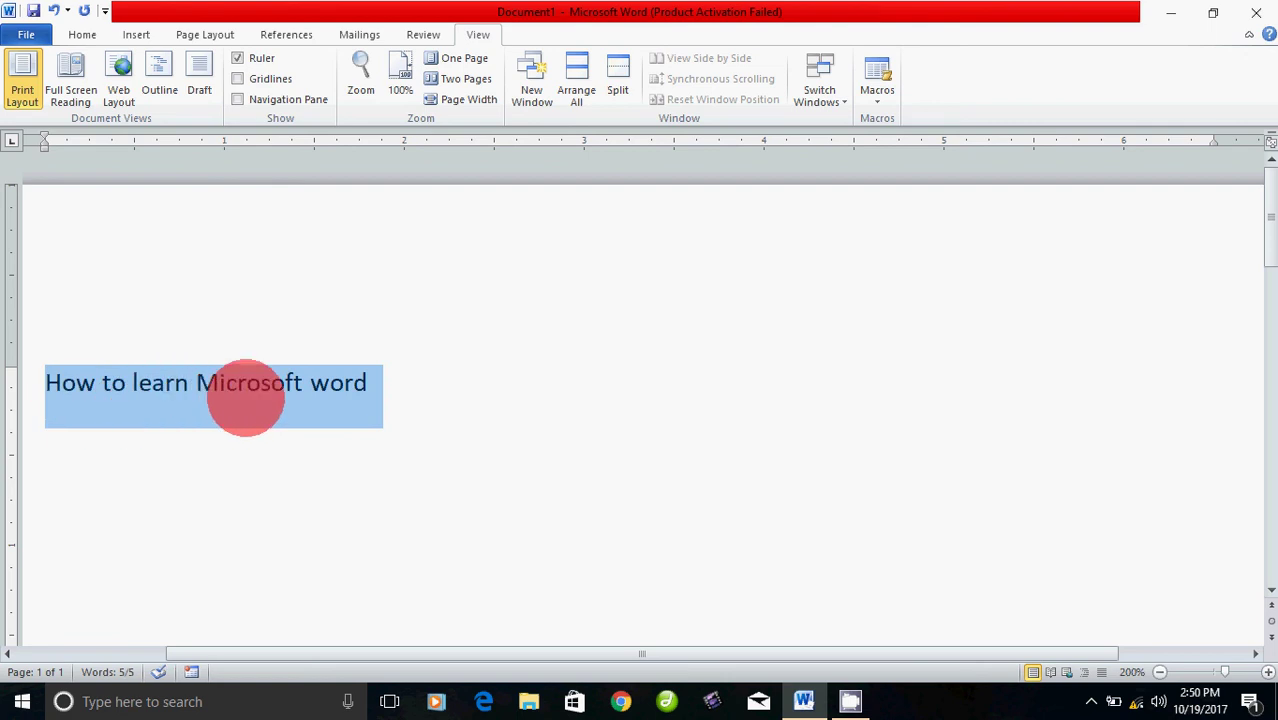
left_click(356, 452)
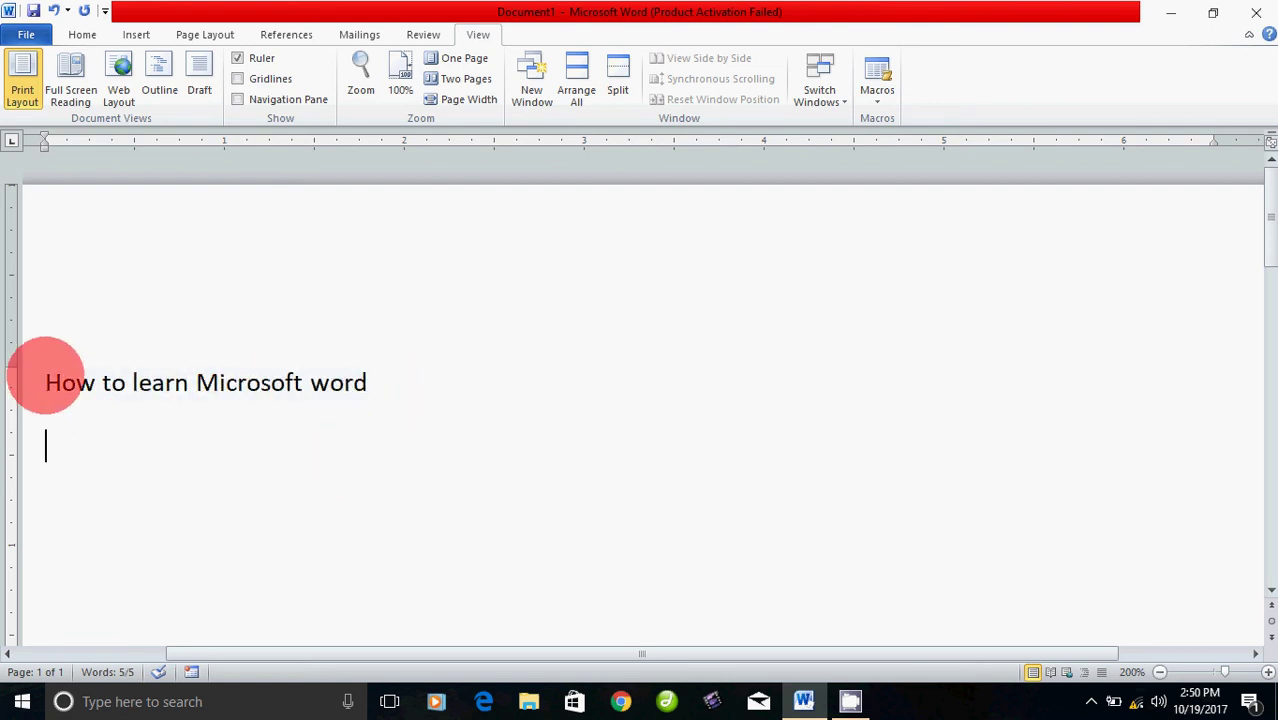
left_click_drag(43, 375, 378, 384)
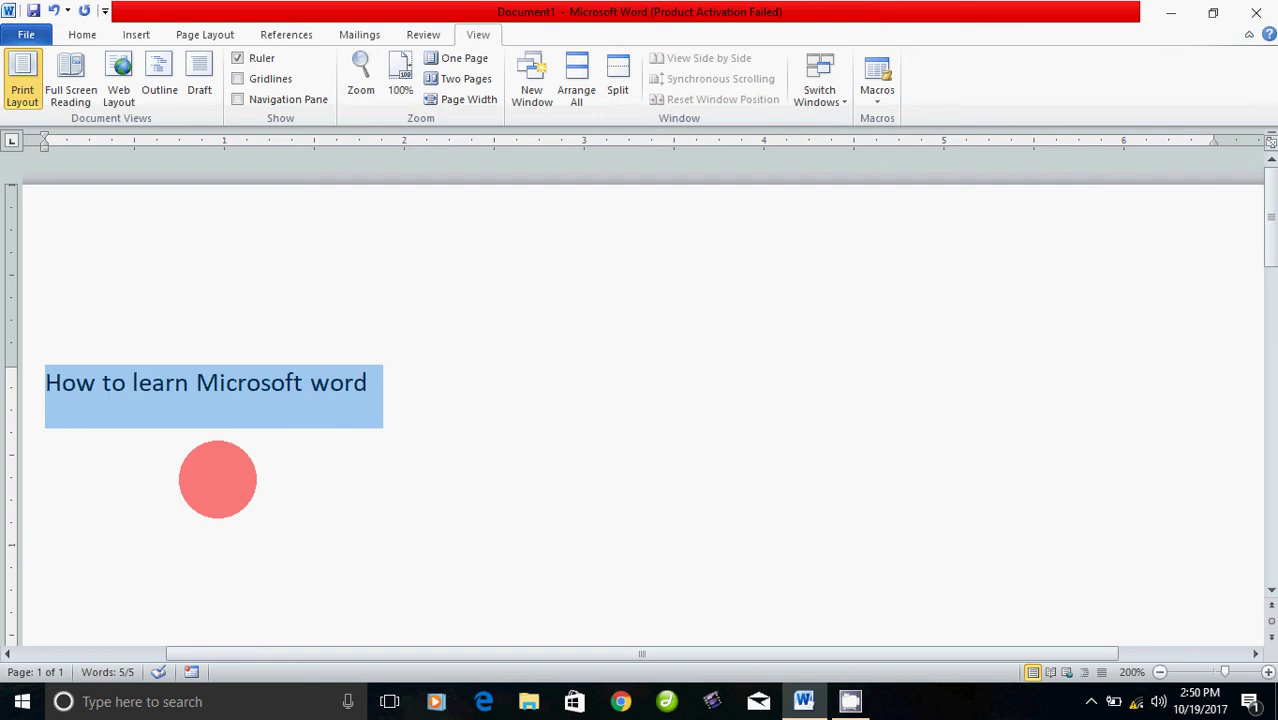
left_click(43, 582)
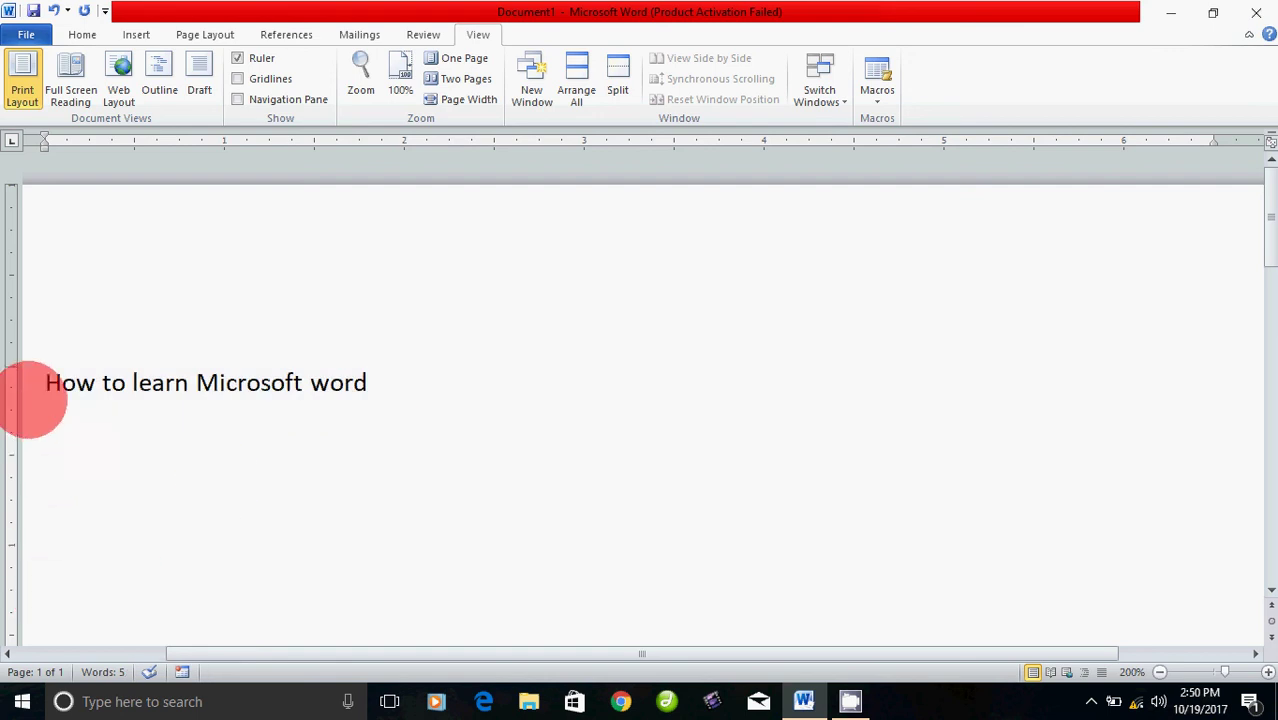
left_click_drag(40, 379, 383, 410)
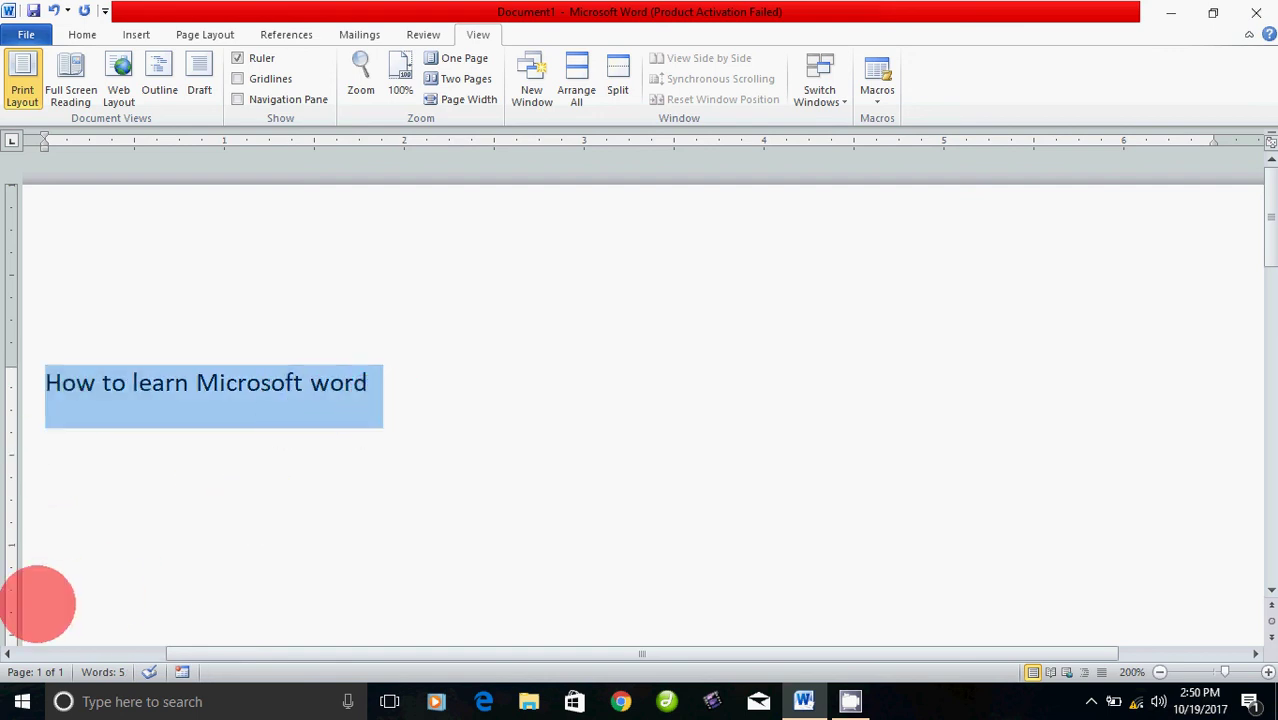
left_click(36, 603)
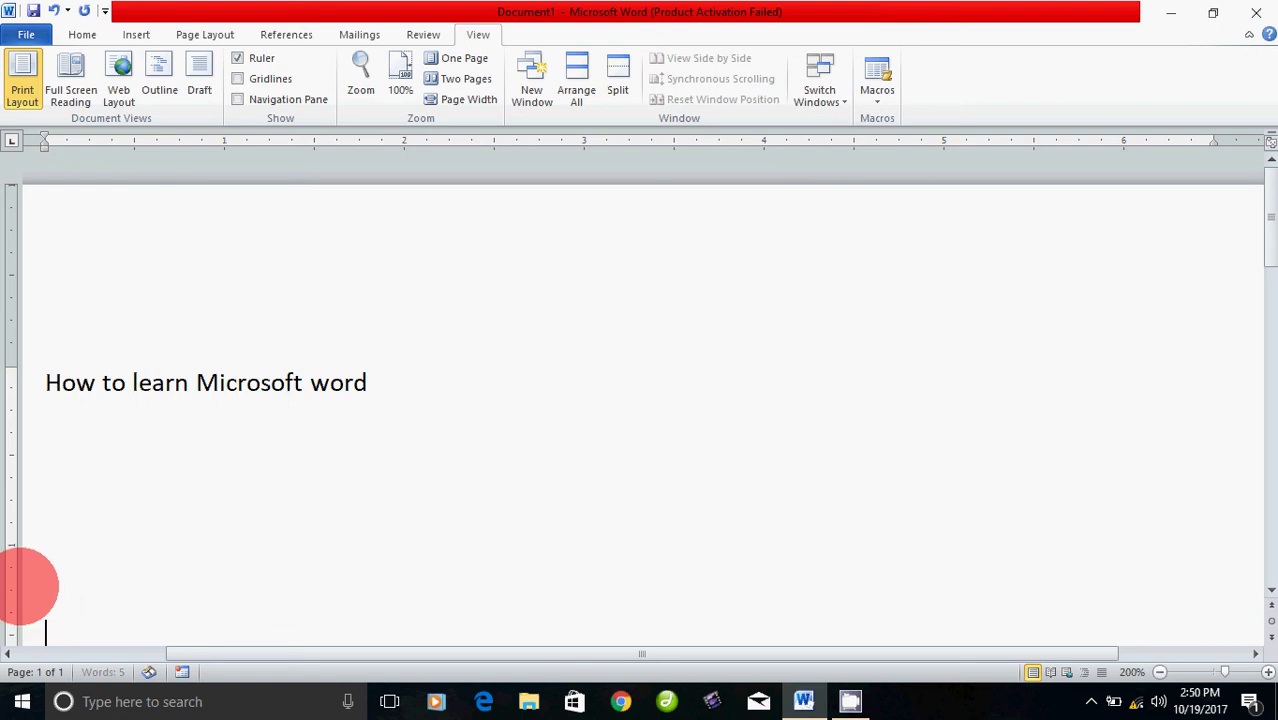
scroll(60, 403, "down", 1)
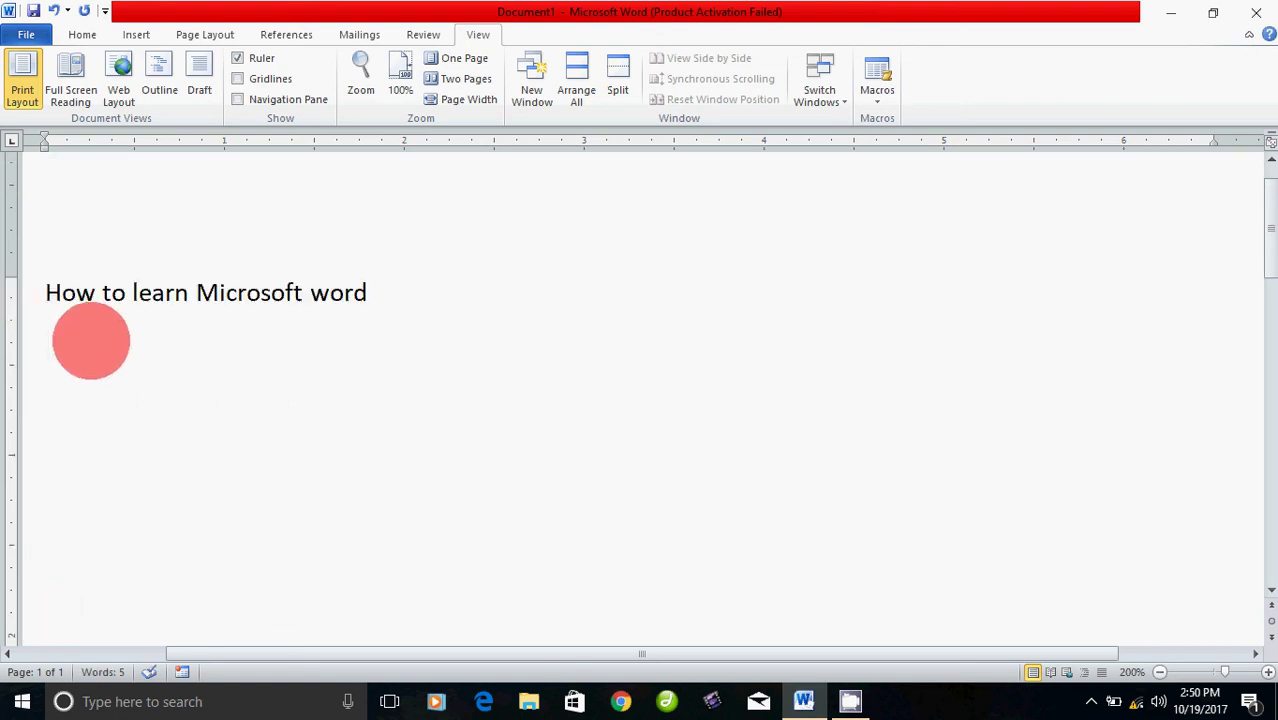
left_click_drag(40, 292, 371, 300)
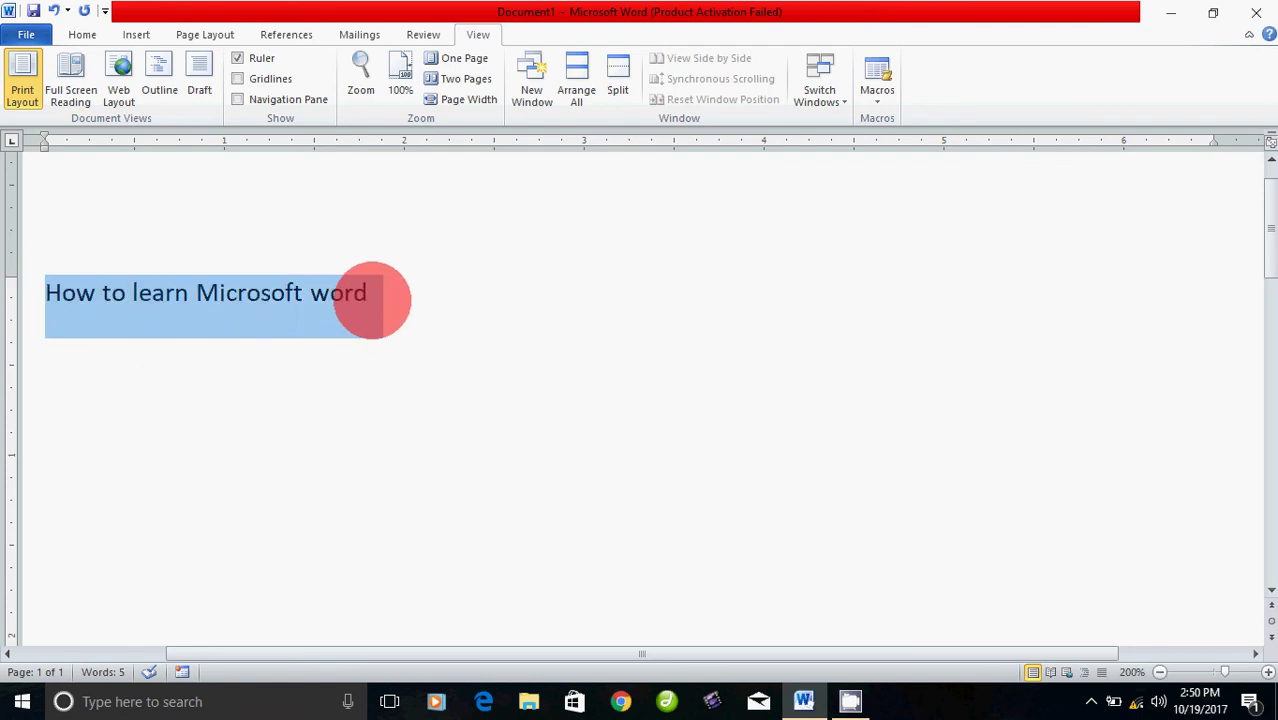
left_click(261, 293)
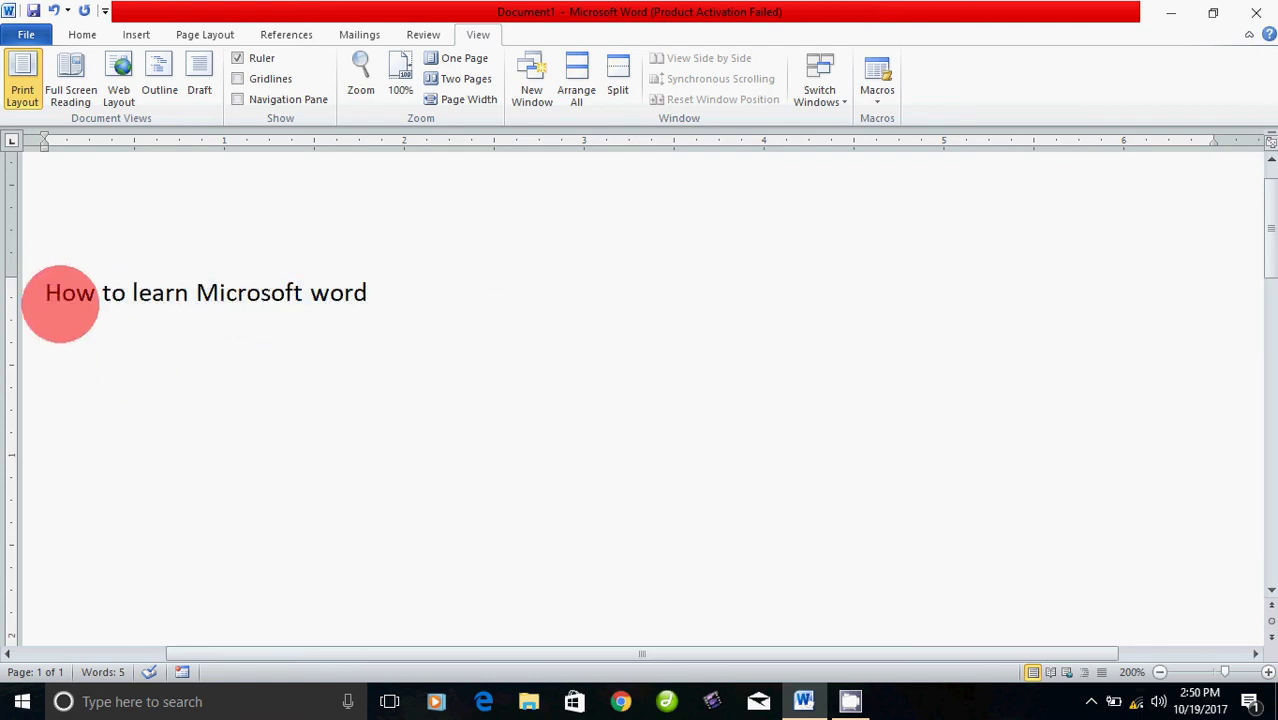
left_click_drag(40, 294, 326, 321)
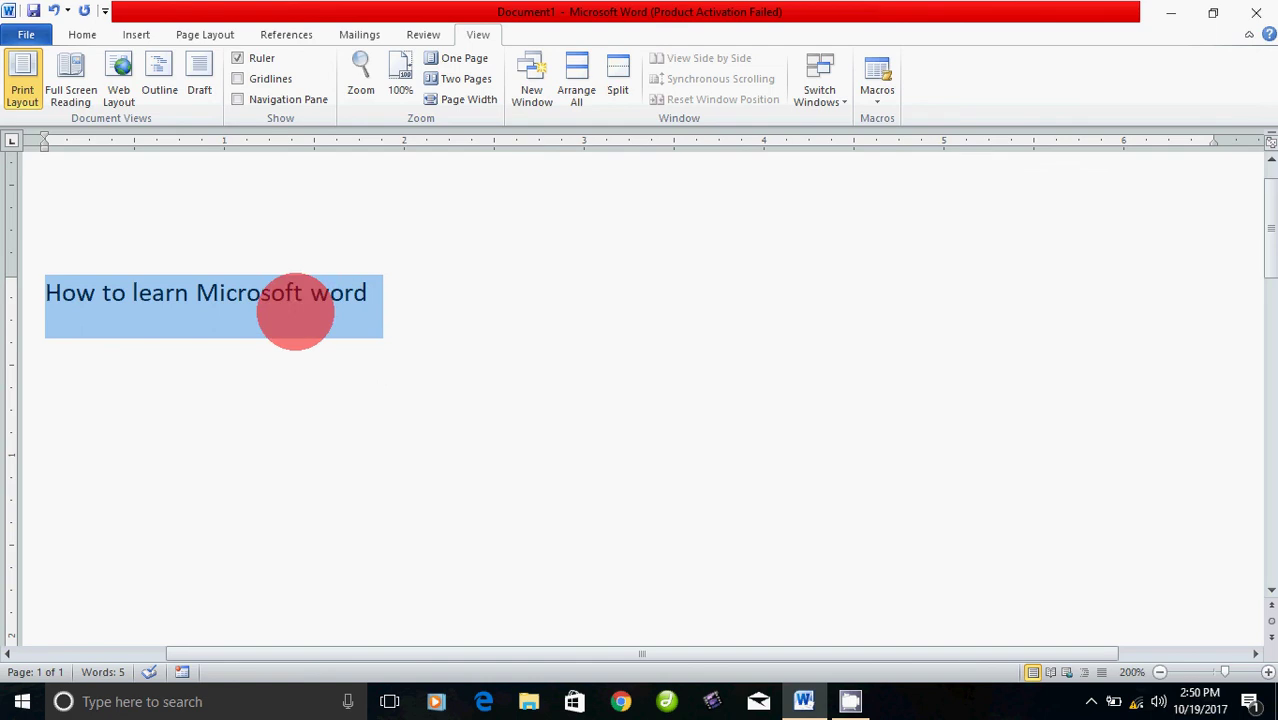
left_click(75, 551)
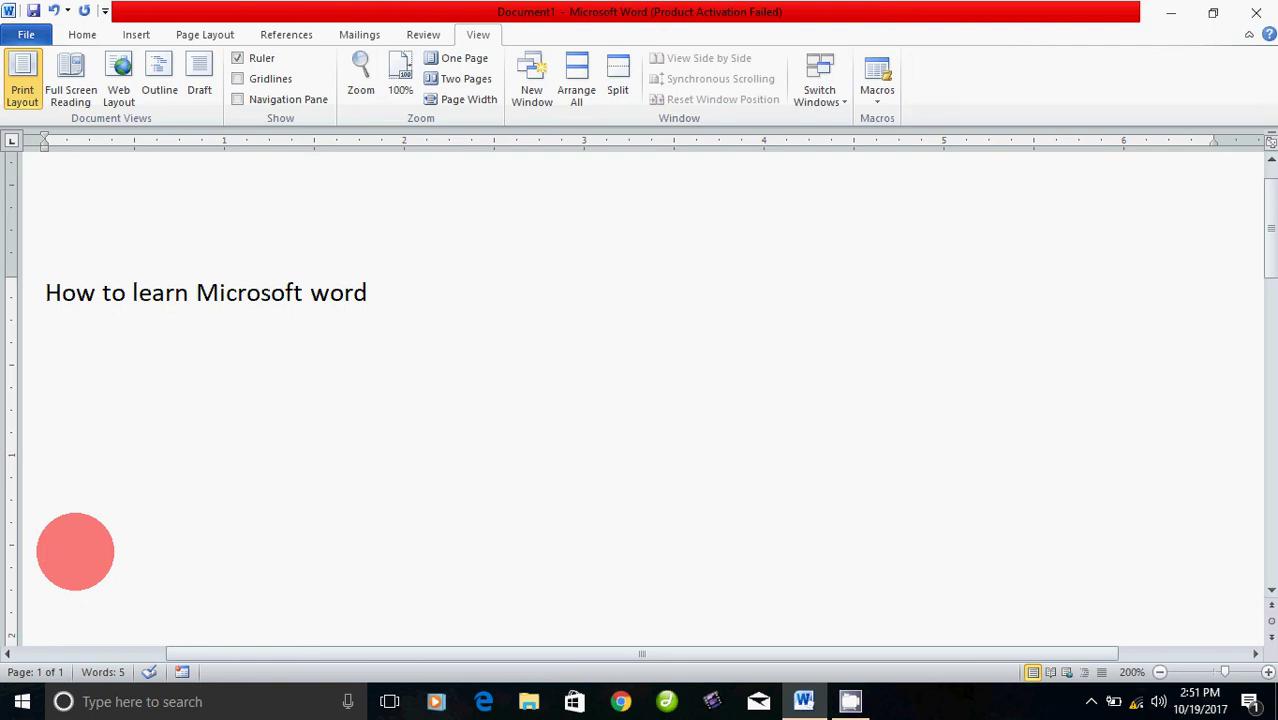
left_click(42, 296)
left_click_drag(40, 298, 385, 322)
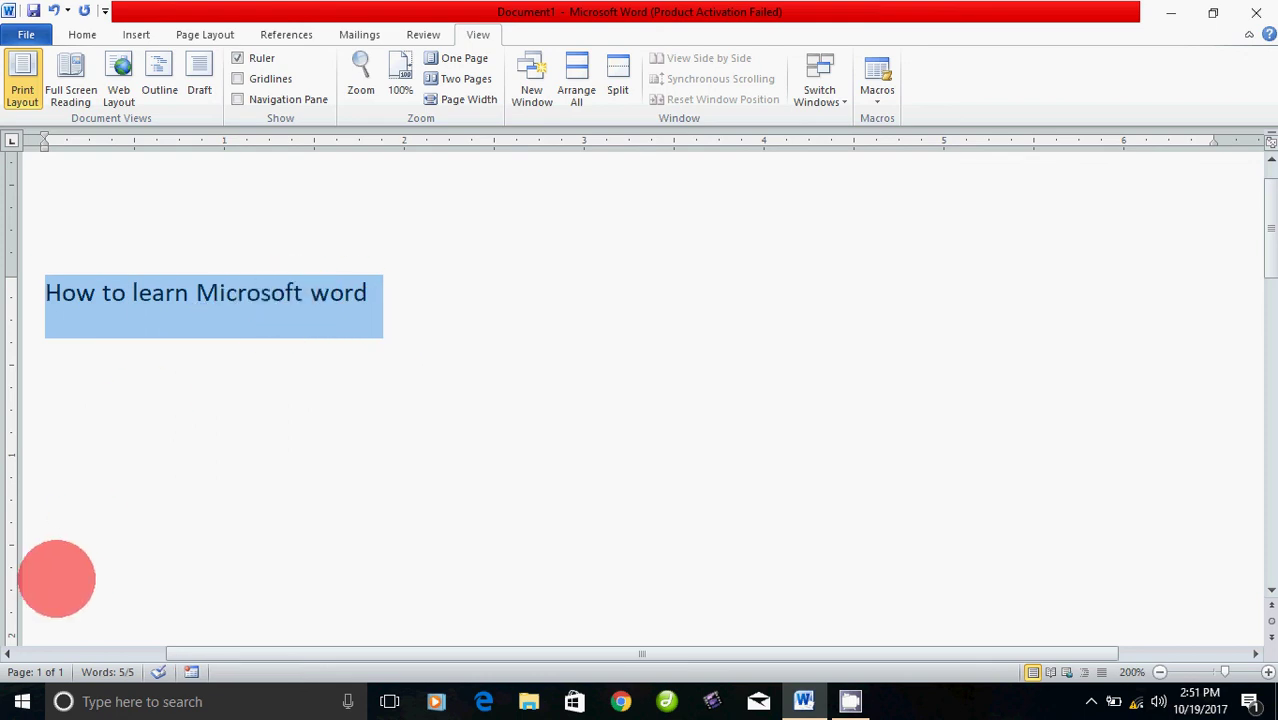
left_click(89, 332)
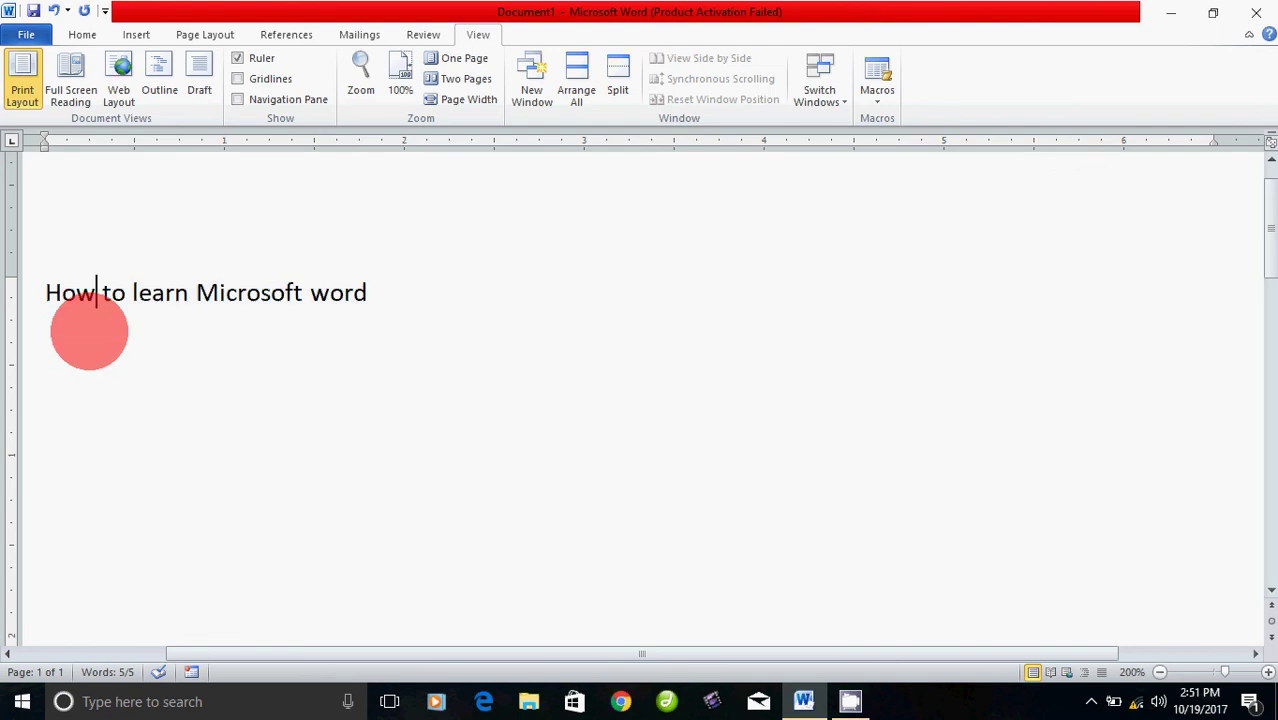
left_click_drag(40, 297, 362, 318)
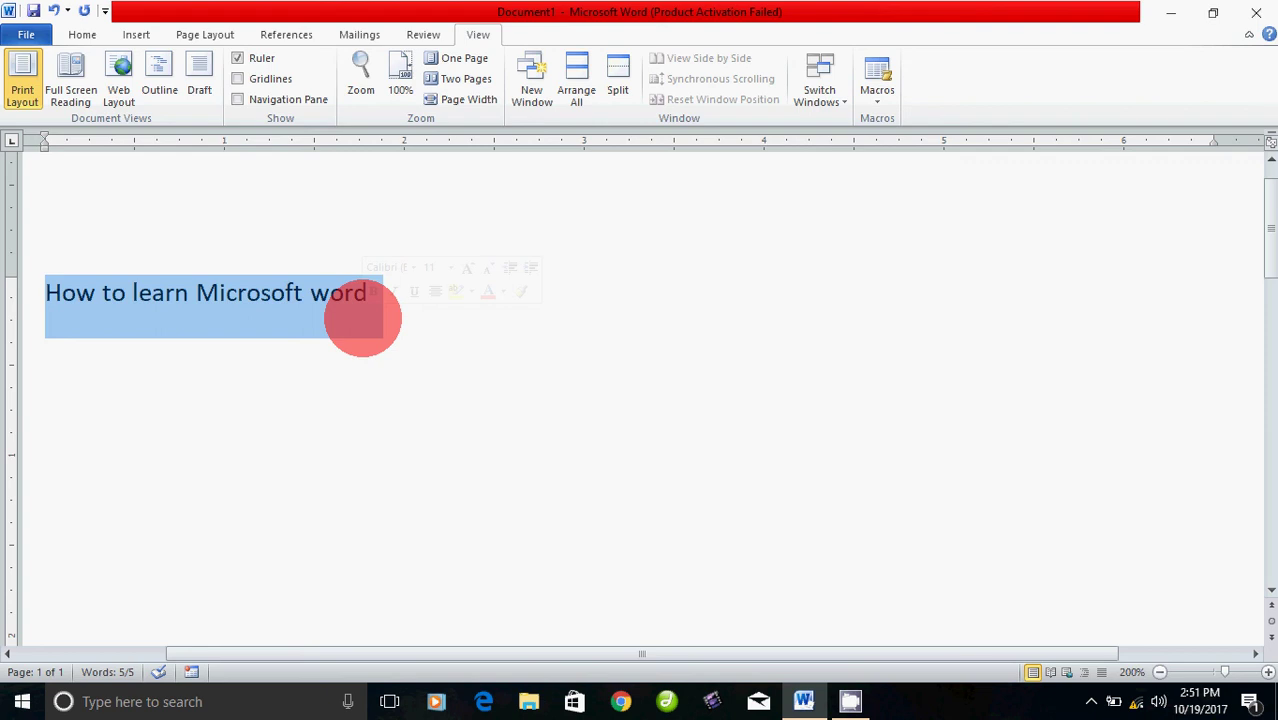
left_click(178, 316)
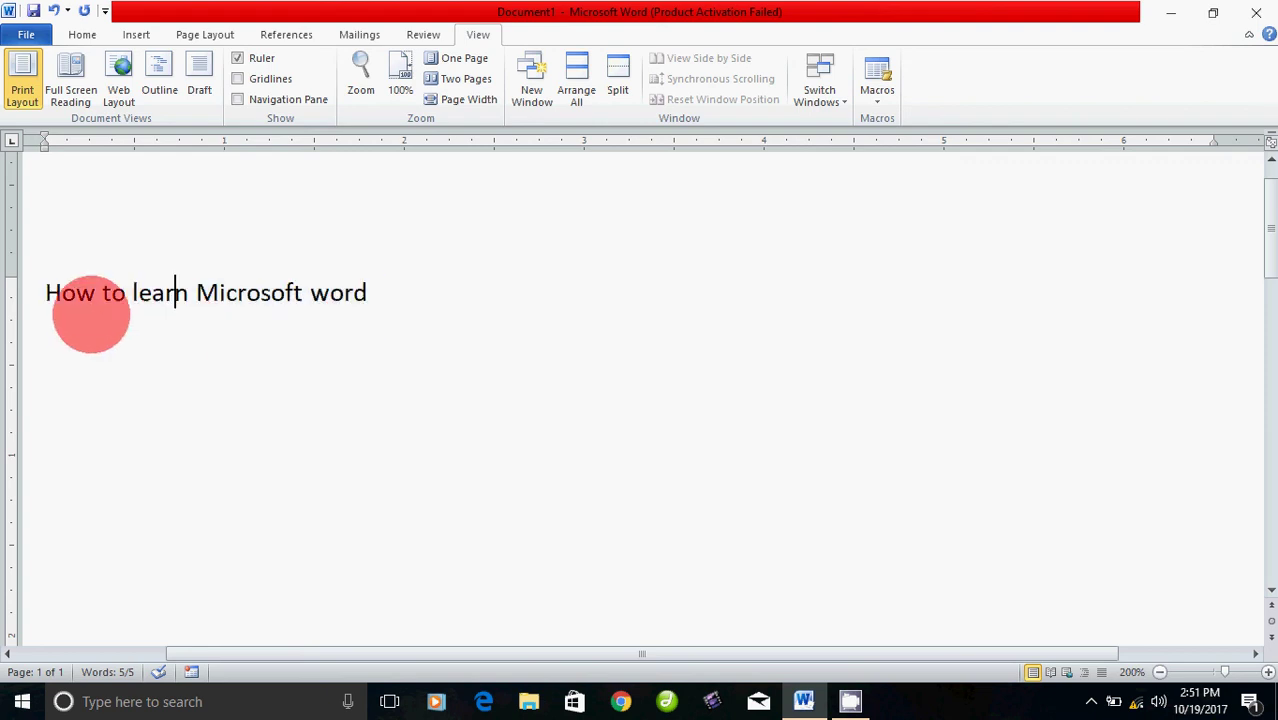
left_click_drag(45, 298, 337, 377)
left_click(337, 377)
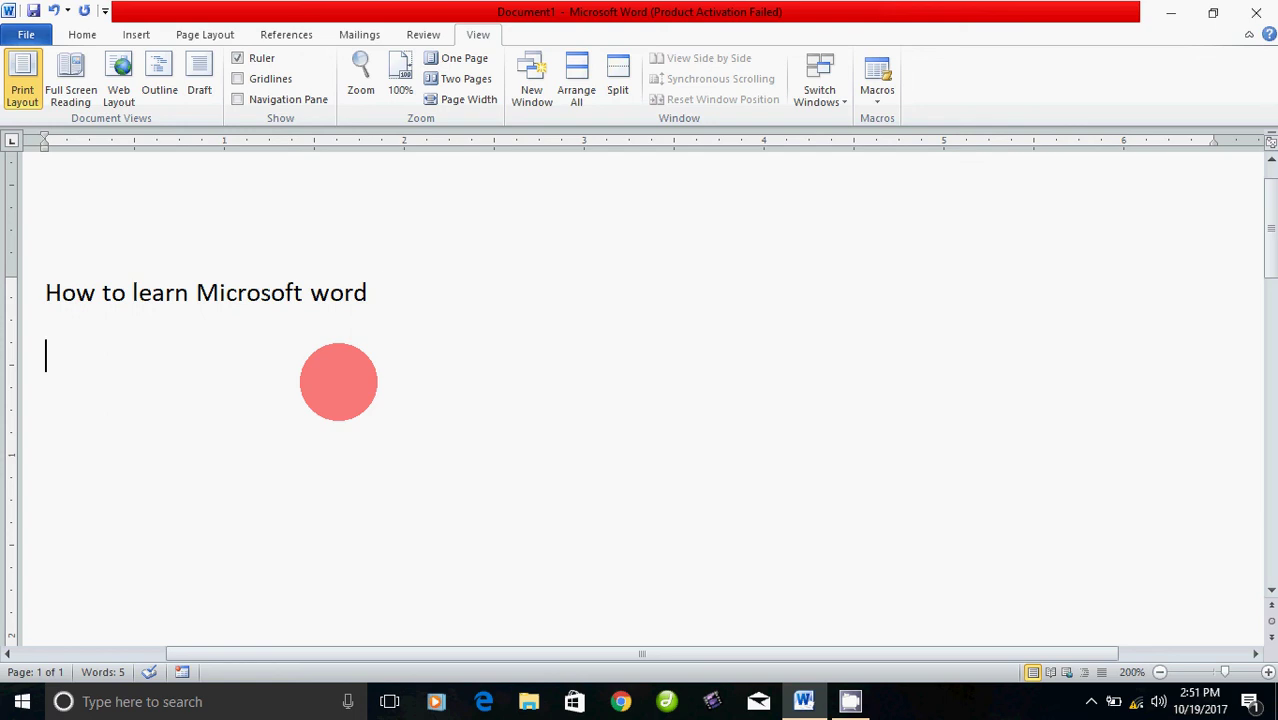
Cut the line "How to learn Microsoft word" and paste it a few lines further down the page.
key("ctrl+a")
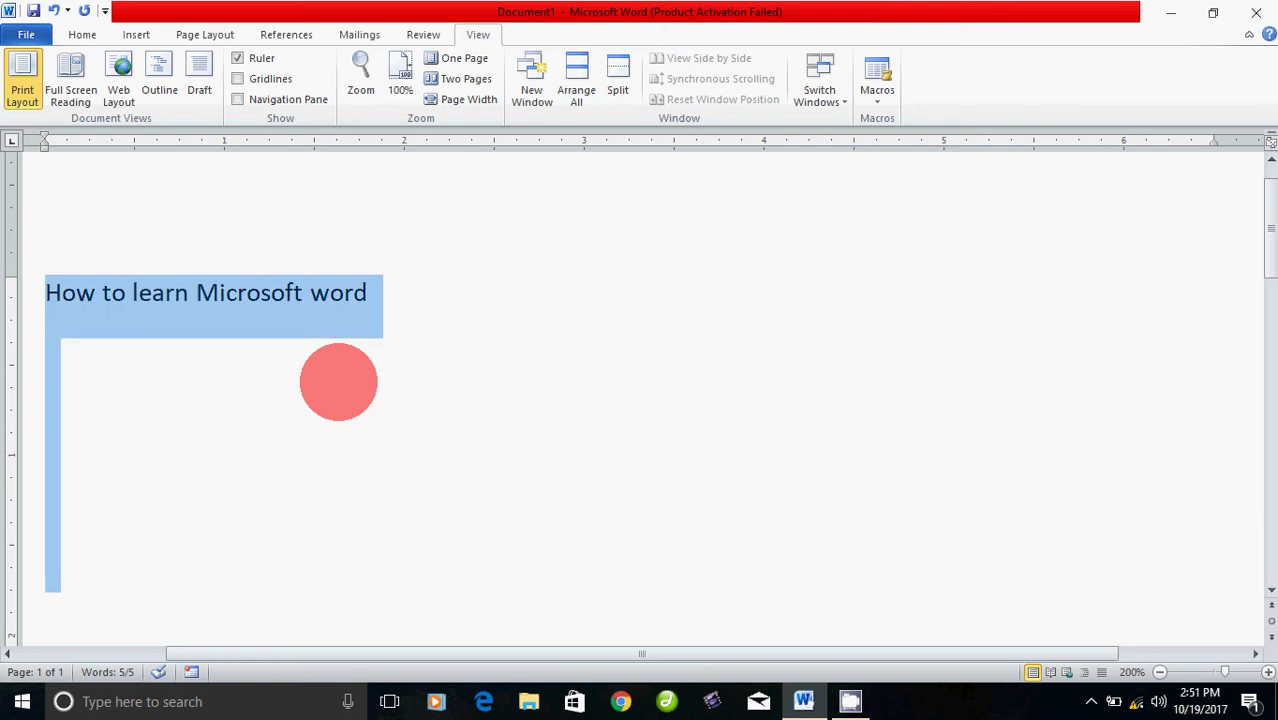
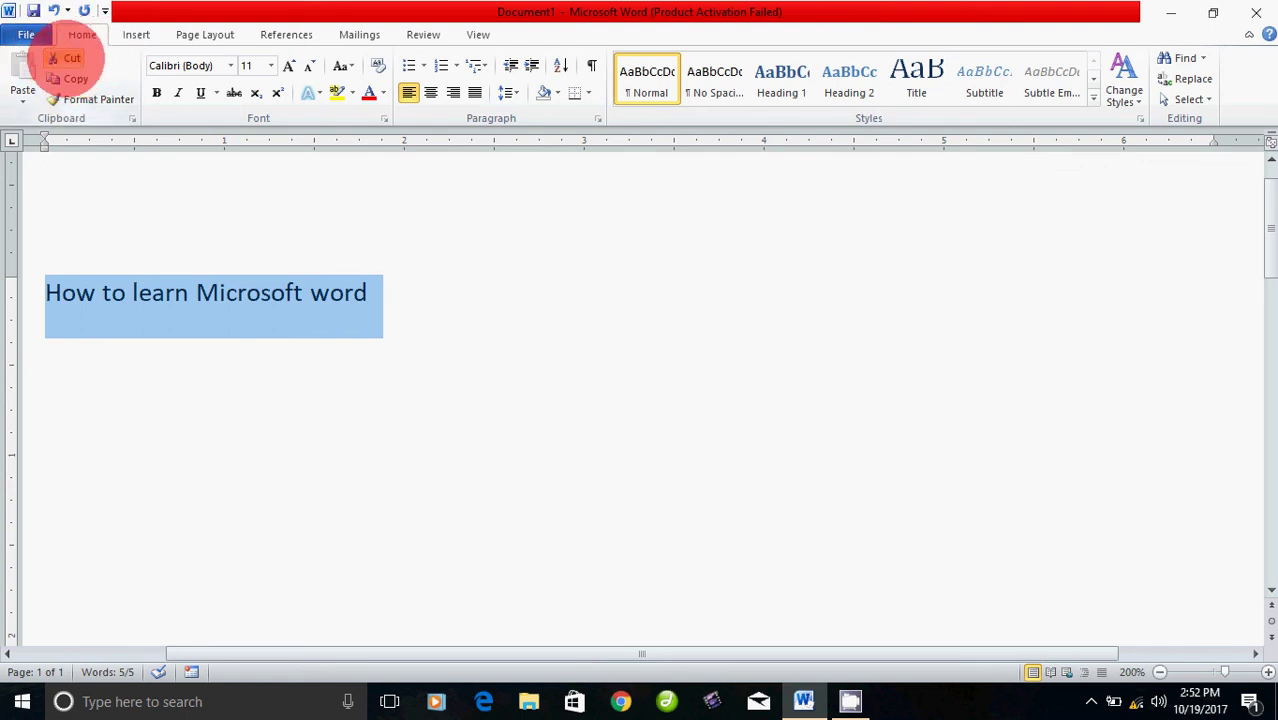
left_click(72, 58)
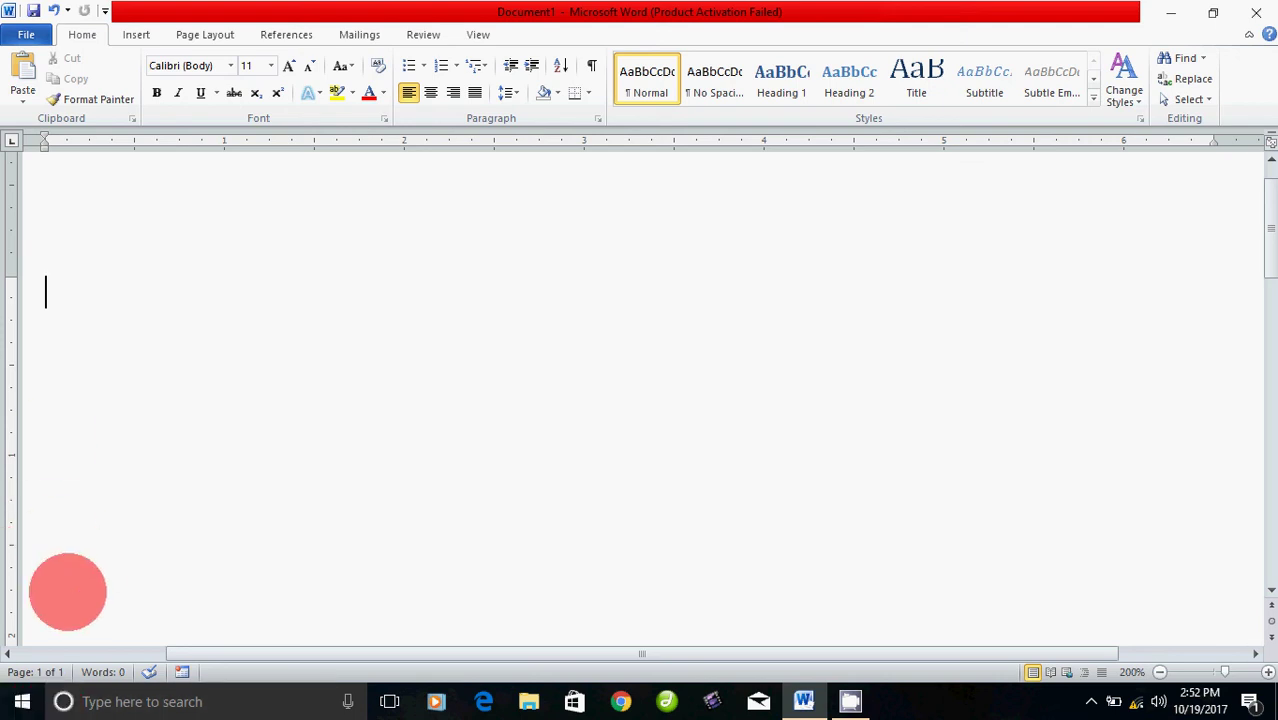
key("Return")
key("Return")
key("Return")
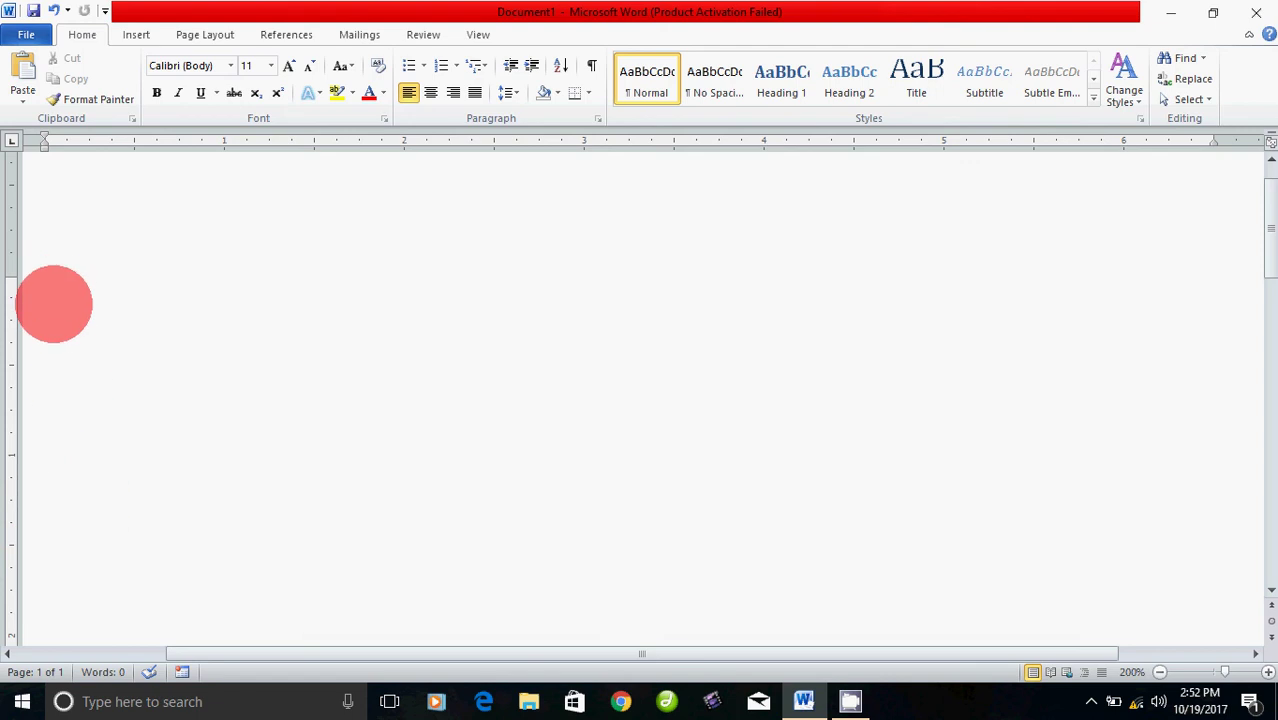
left_click(51, 290)
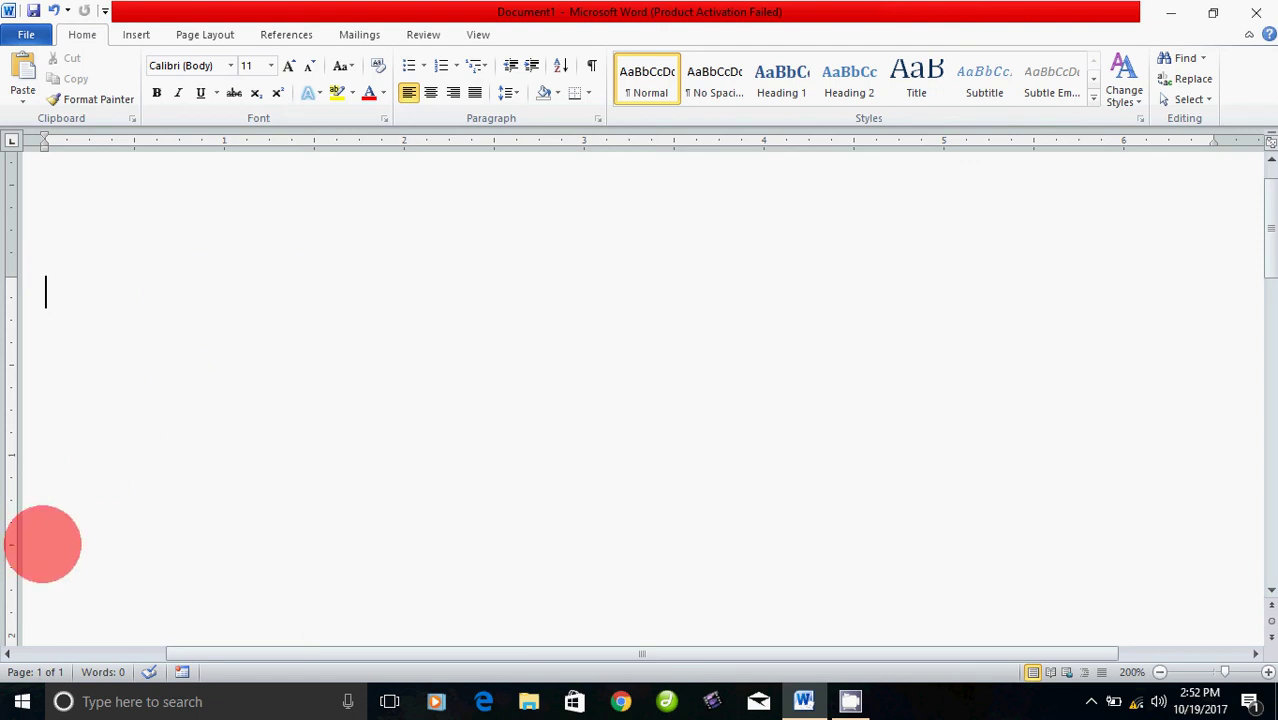
left_click(55, 536)
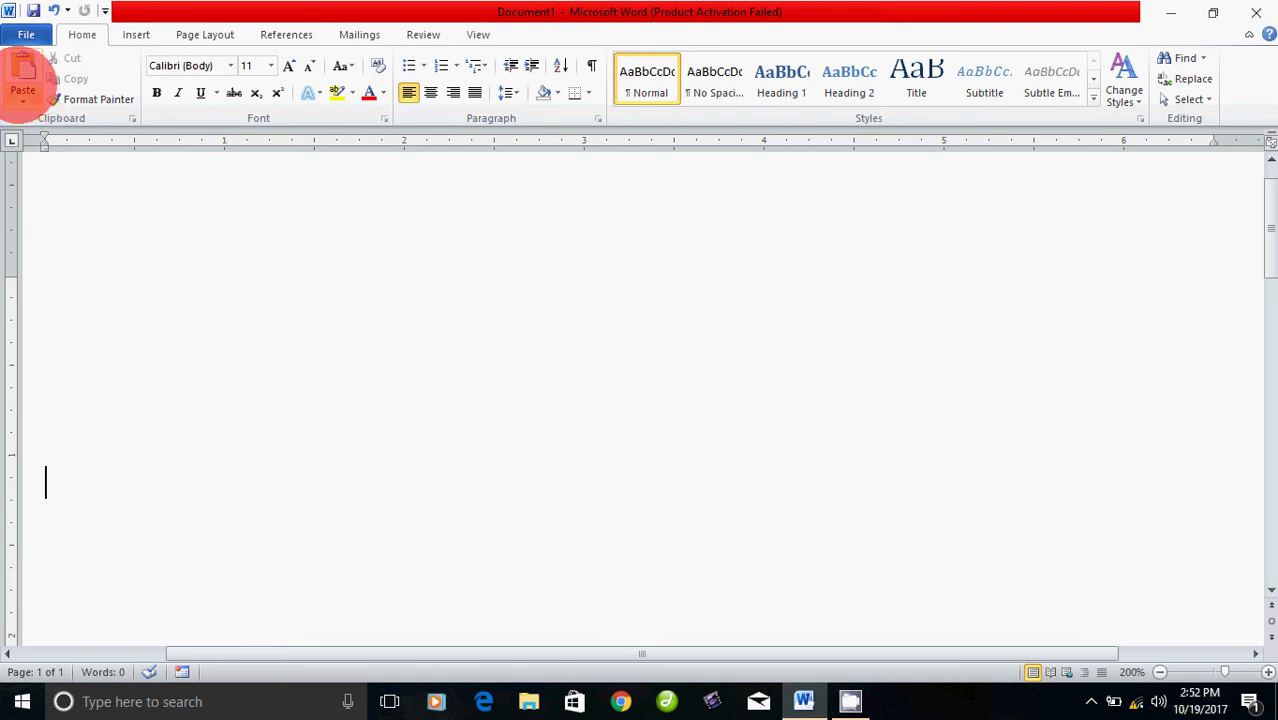
left_click(22, 75)
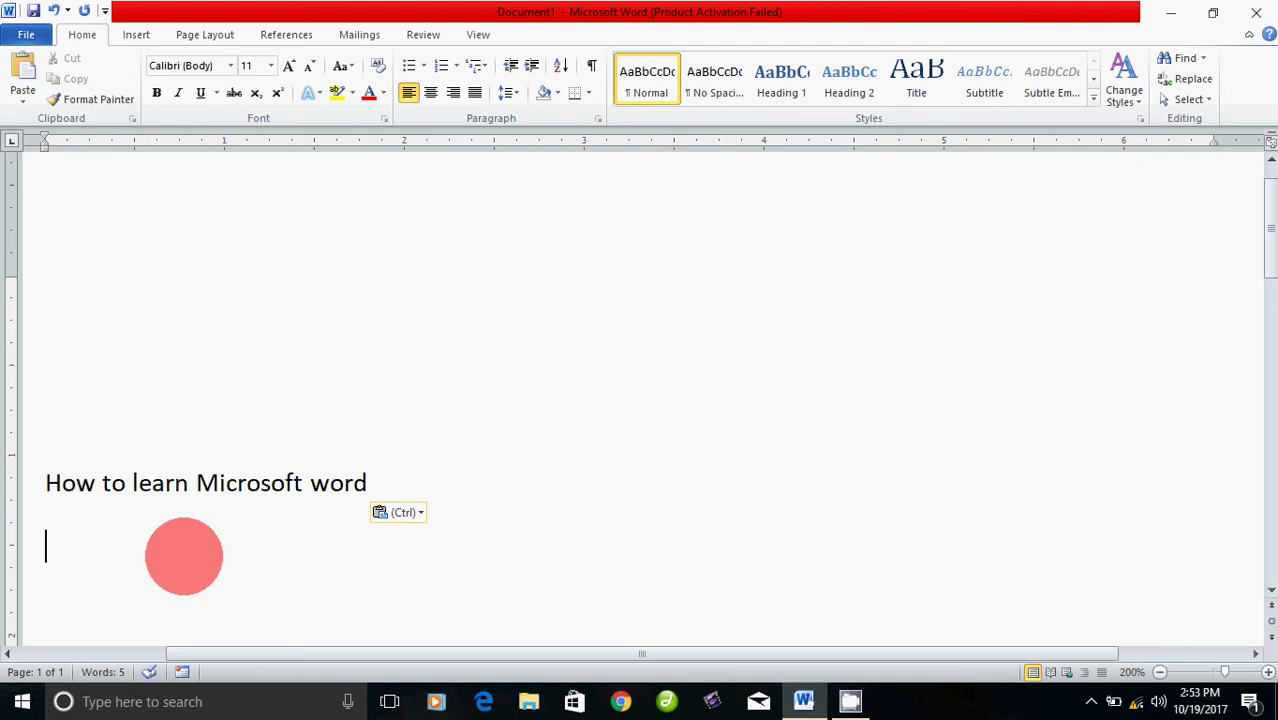
Select the pasted line "How to learn Microsoft word" and delete it.
left_click(45, 483)
left_click_drag(45, 483, 370, 512)
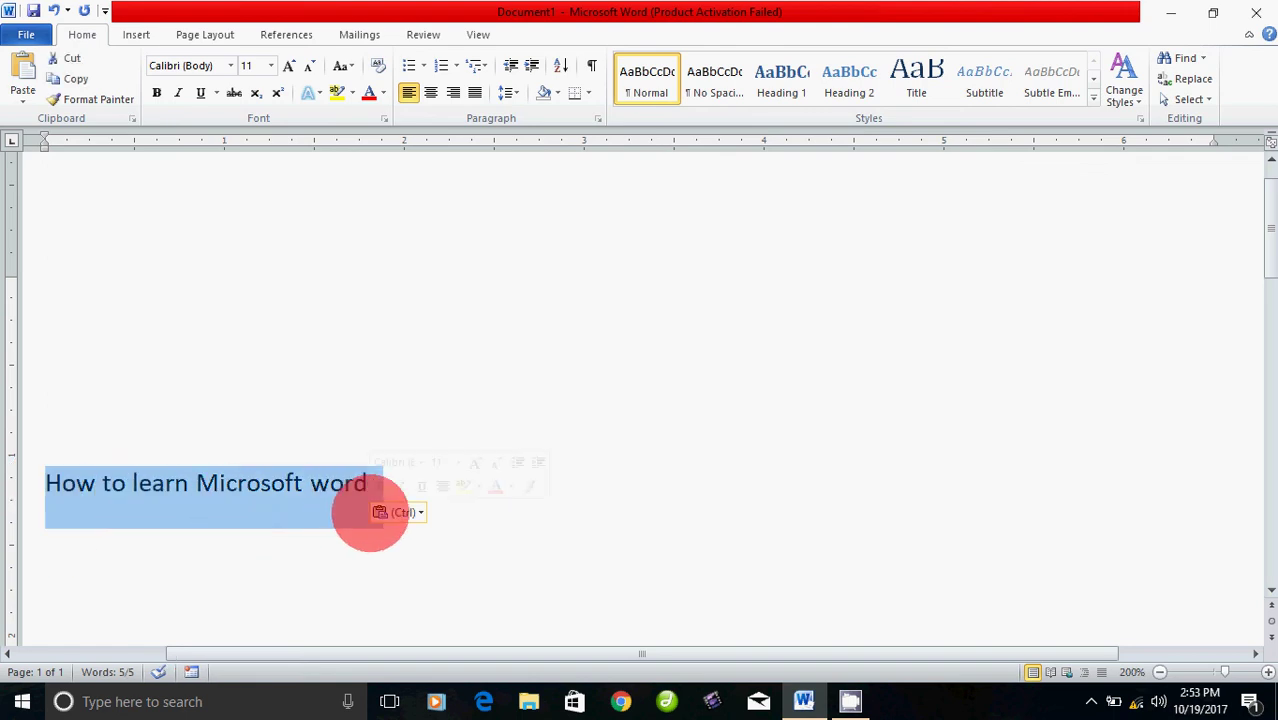
key("Delete")
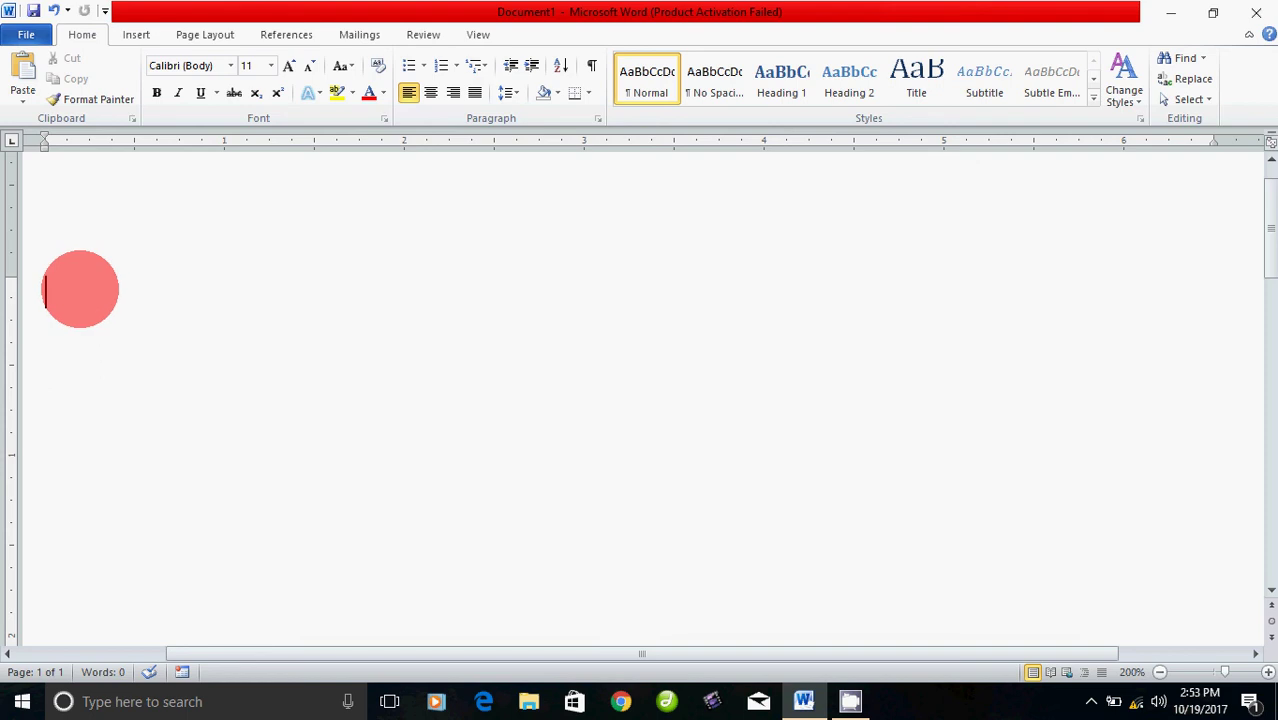
Undo and redo the latest edits, bringing "How to learn Microsoft word" back to the document's first line.
key("ctrl+z")
key("ctrl+y")
key("ctrl+z")
key("Right")
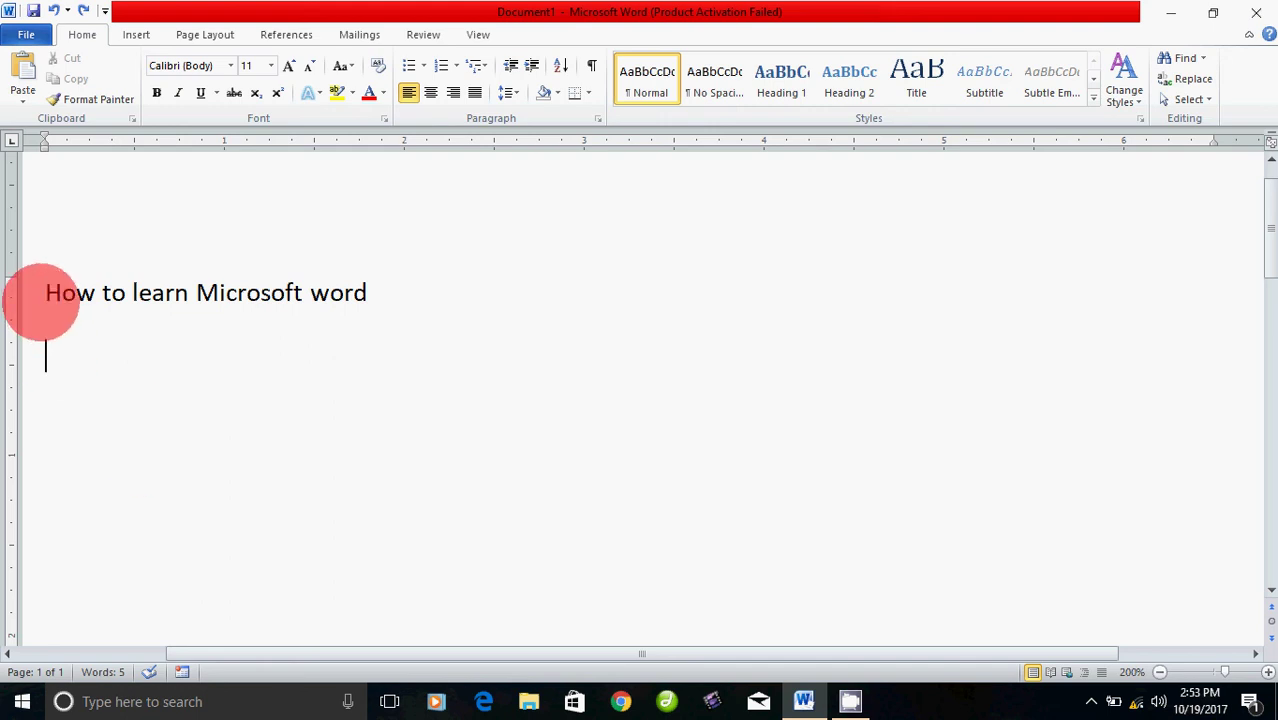
Practise selecting the line "How to learn Microsoft word" and clearing the selection again.
left_click_drag(43, 300, 372, 317)
left_click(314, 465)
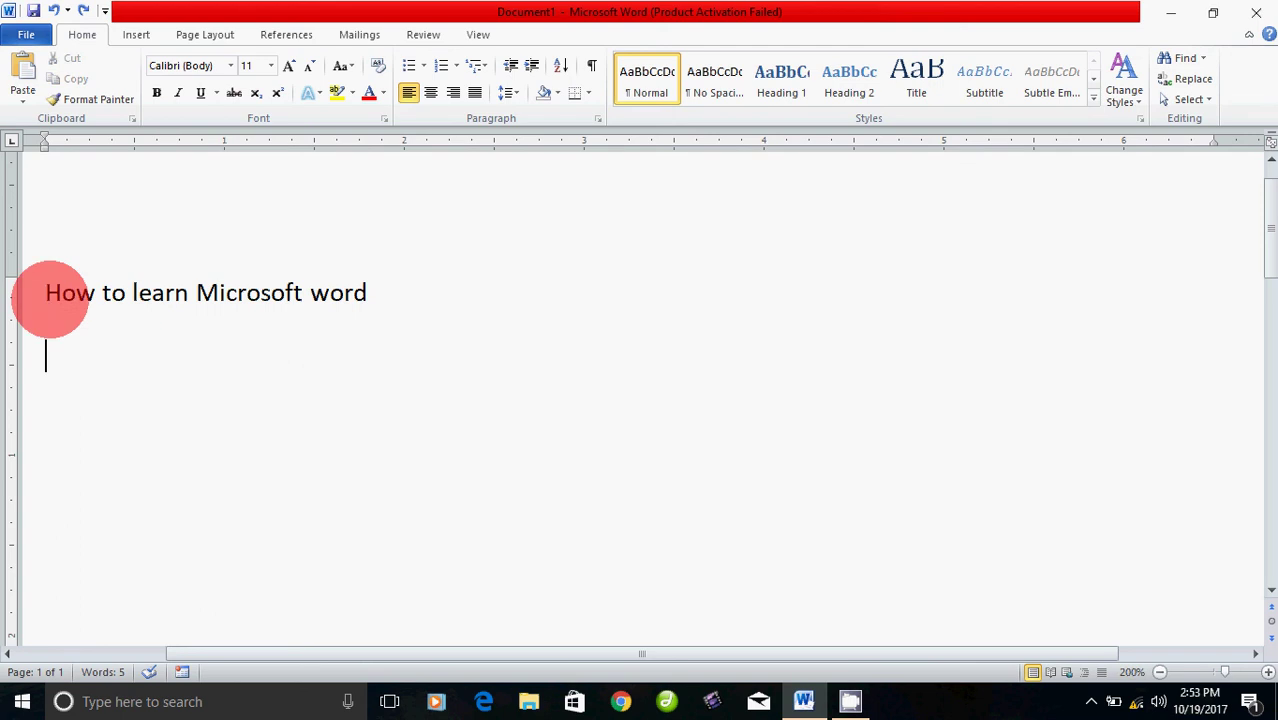
left_click_drag(45, 297, 397, 297)
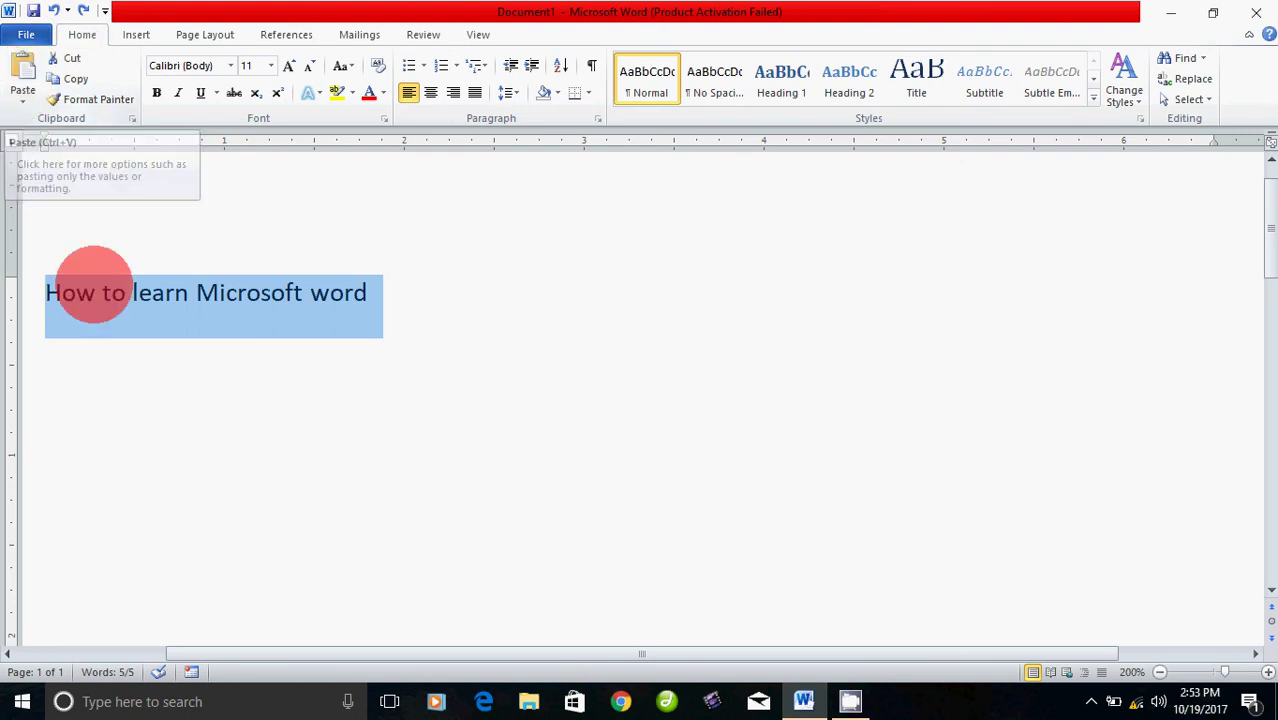
left_click(150, 320)
Cut the line "How to learn Microsoft word" and paste it several lines further down, merging the formatting.
left_click_drag(28, 291, 441, 316)
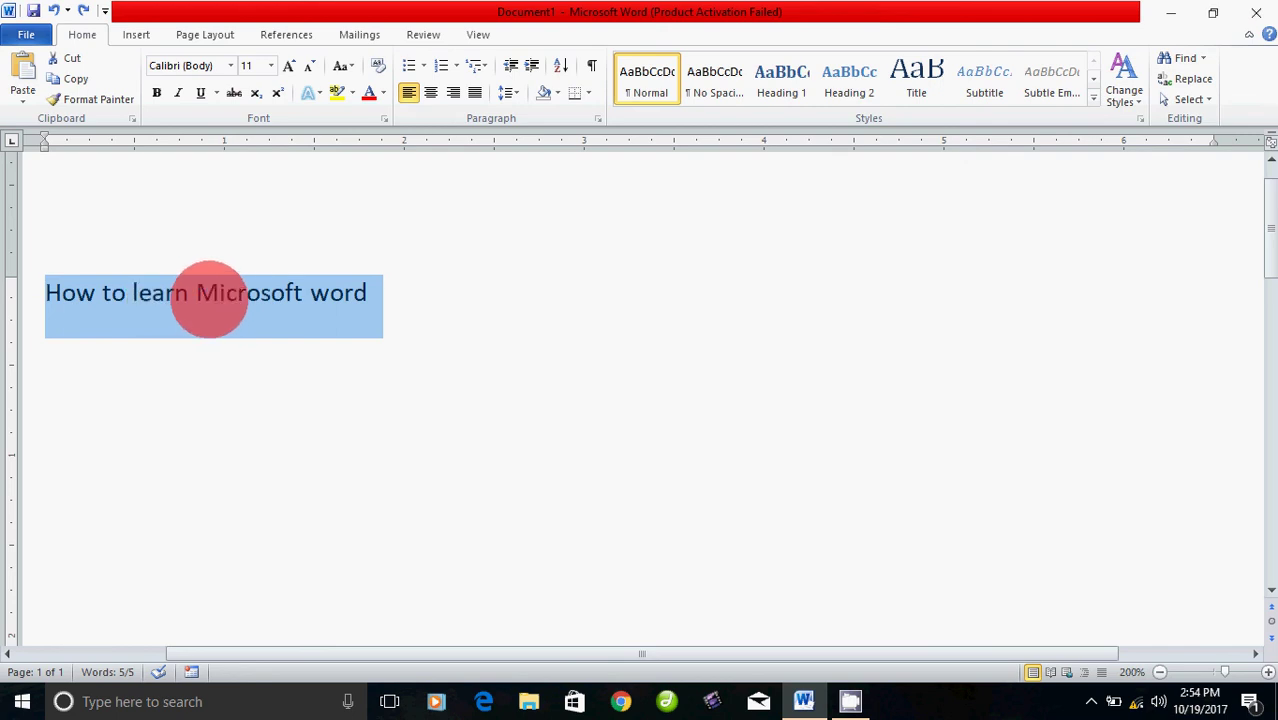
right_click(209, 298)
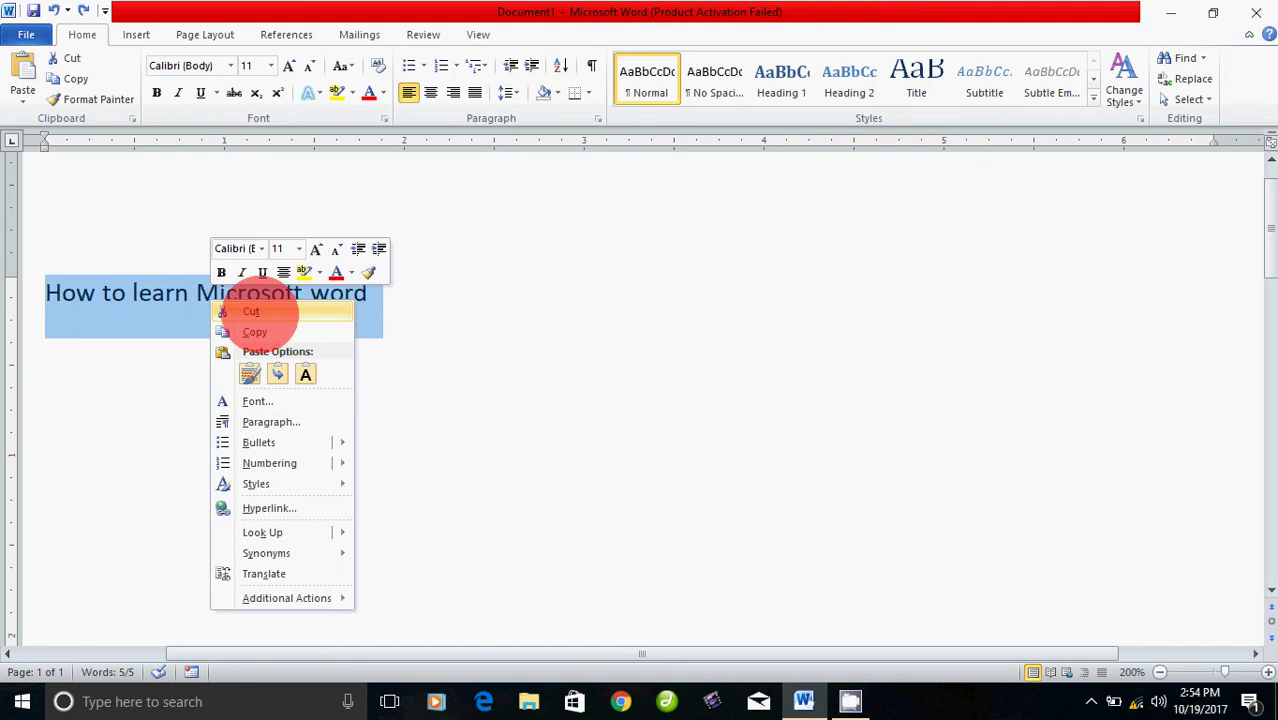
left_click(255, 312)
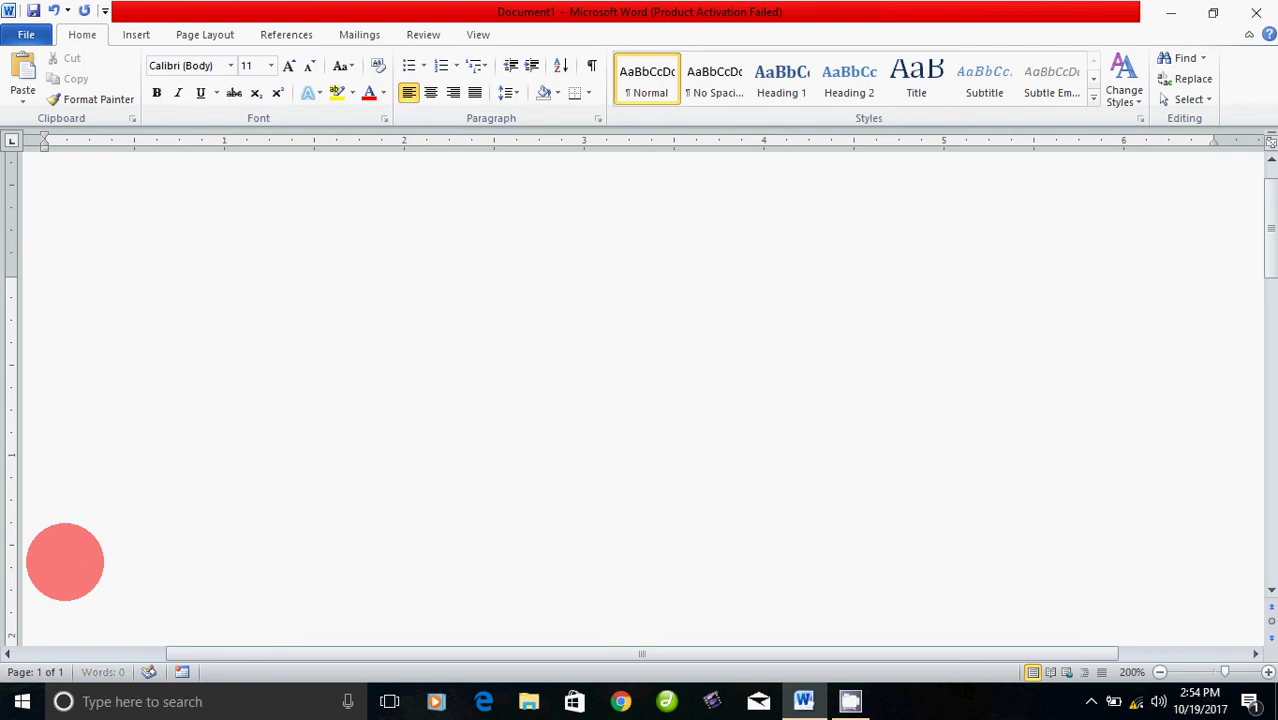
left_click(65, 562)
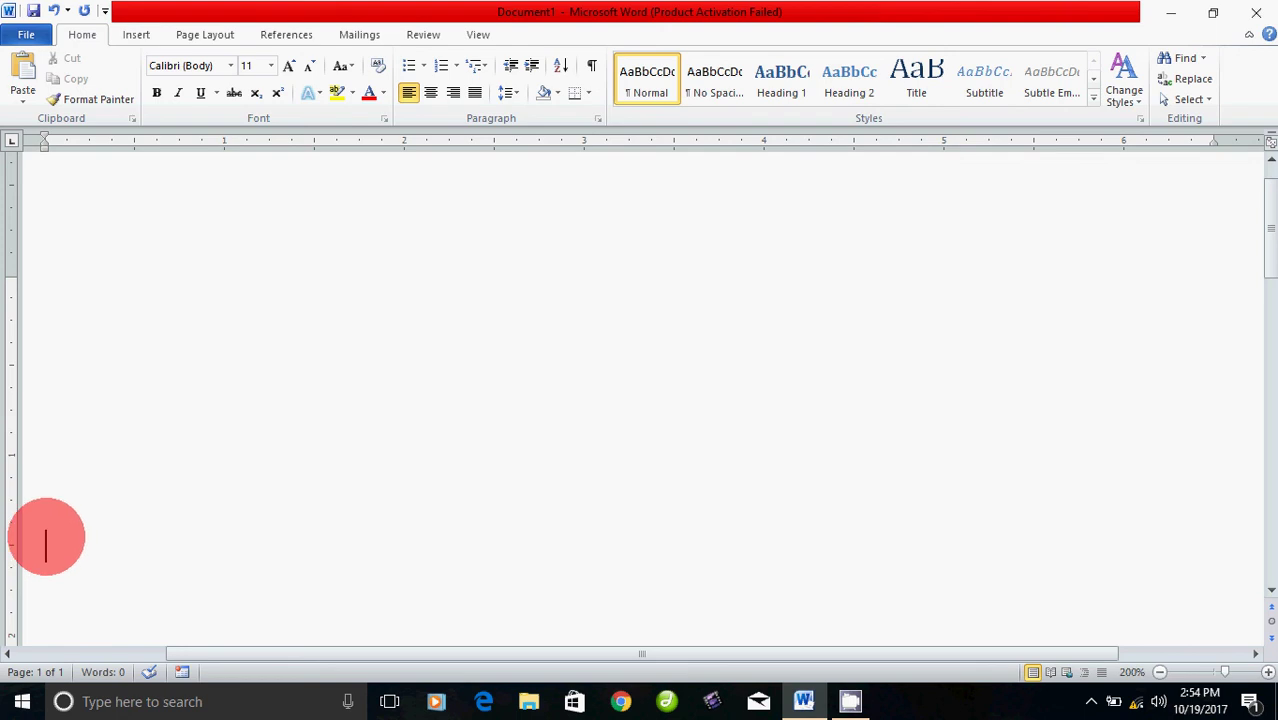
right_click(46, 540)
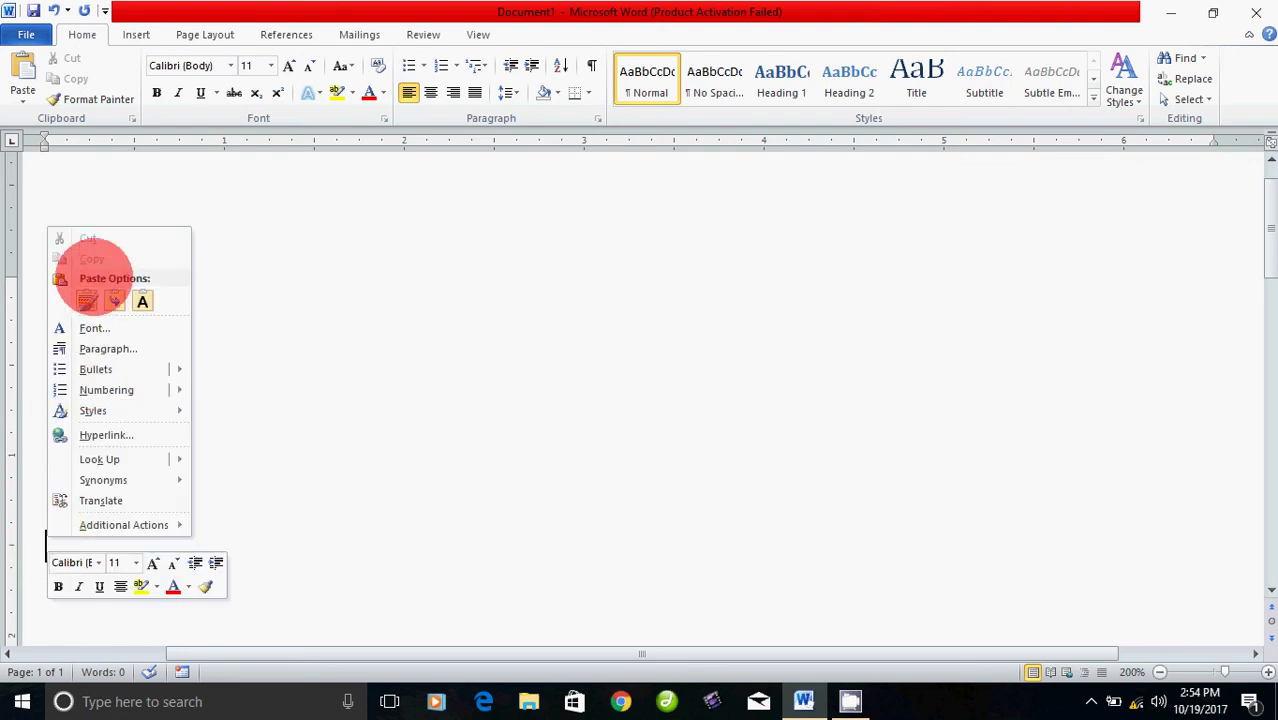
left_click(113, 301)
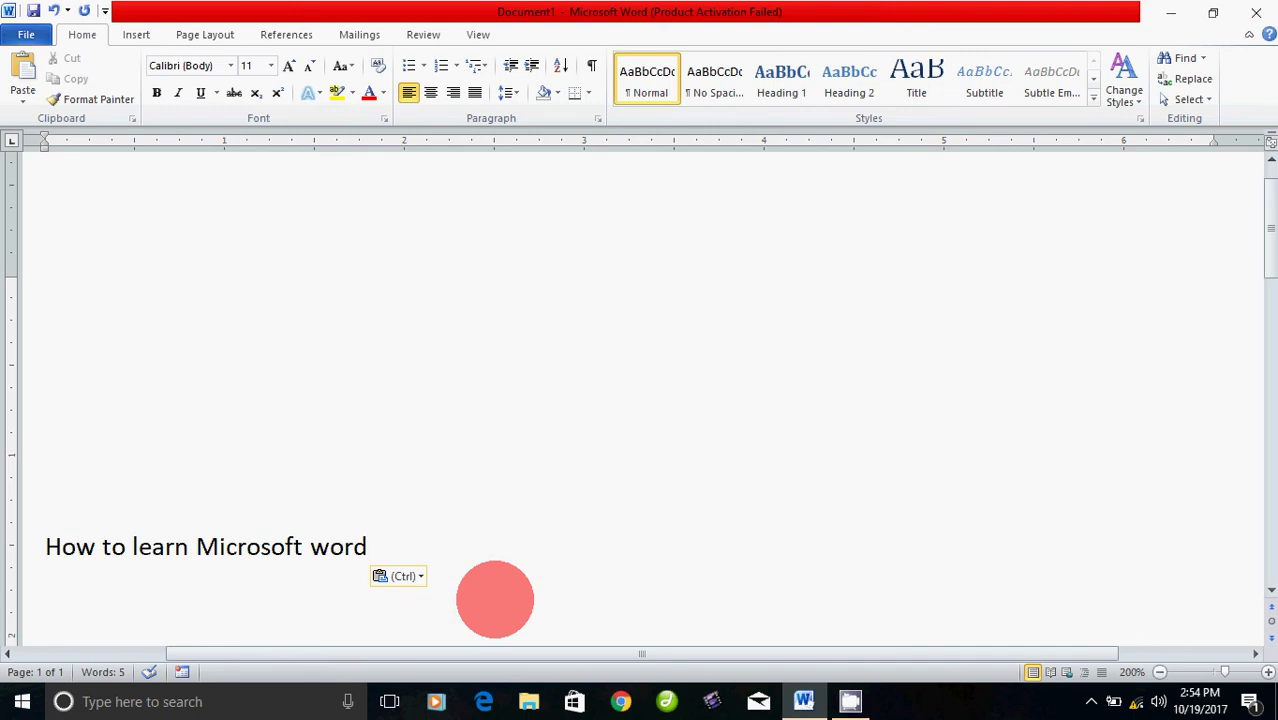
Undo the last paste and cut of "How to learn Microsoft word" and clear the selection.
key("ctrl+z")
key("ctrl+z")
key("ctrl+v")
key("ctrl+a")
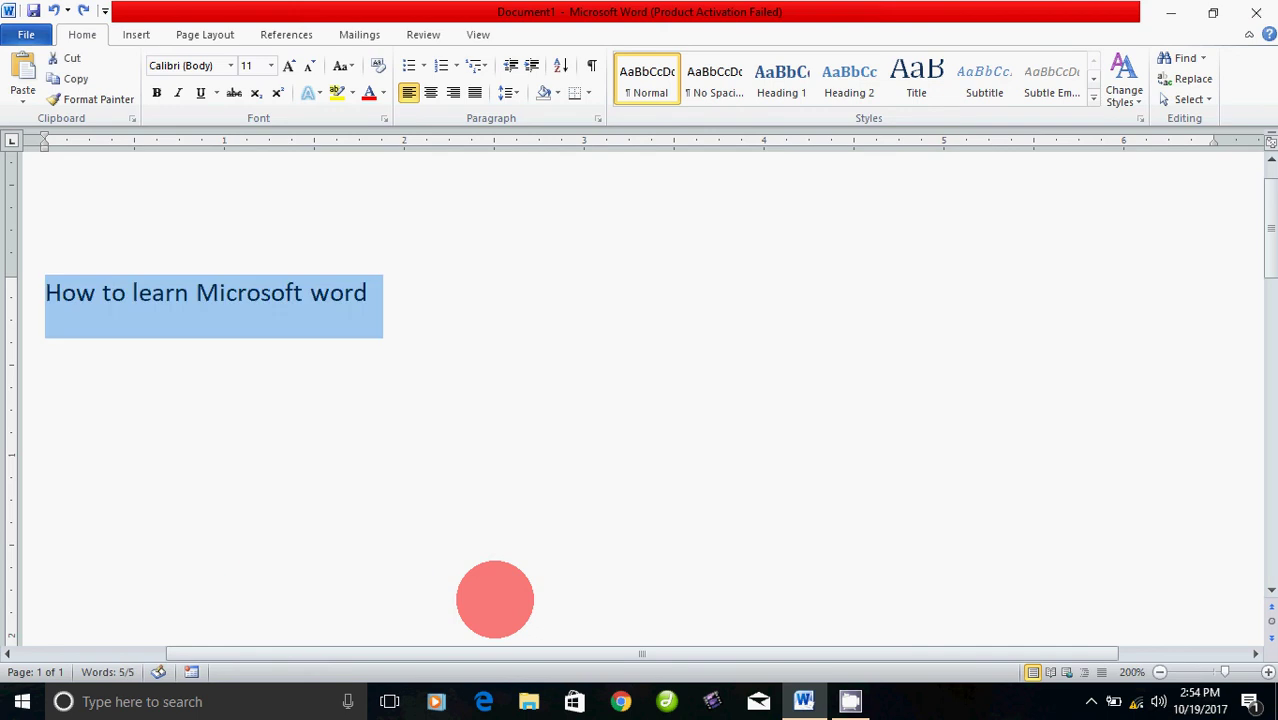
left_click(508, 537)
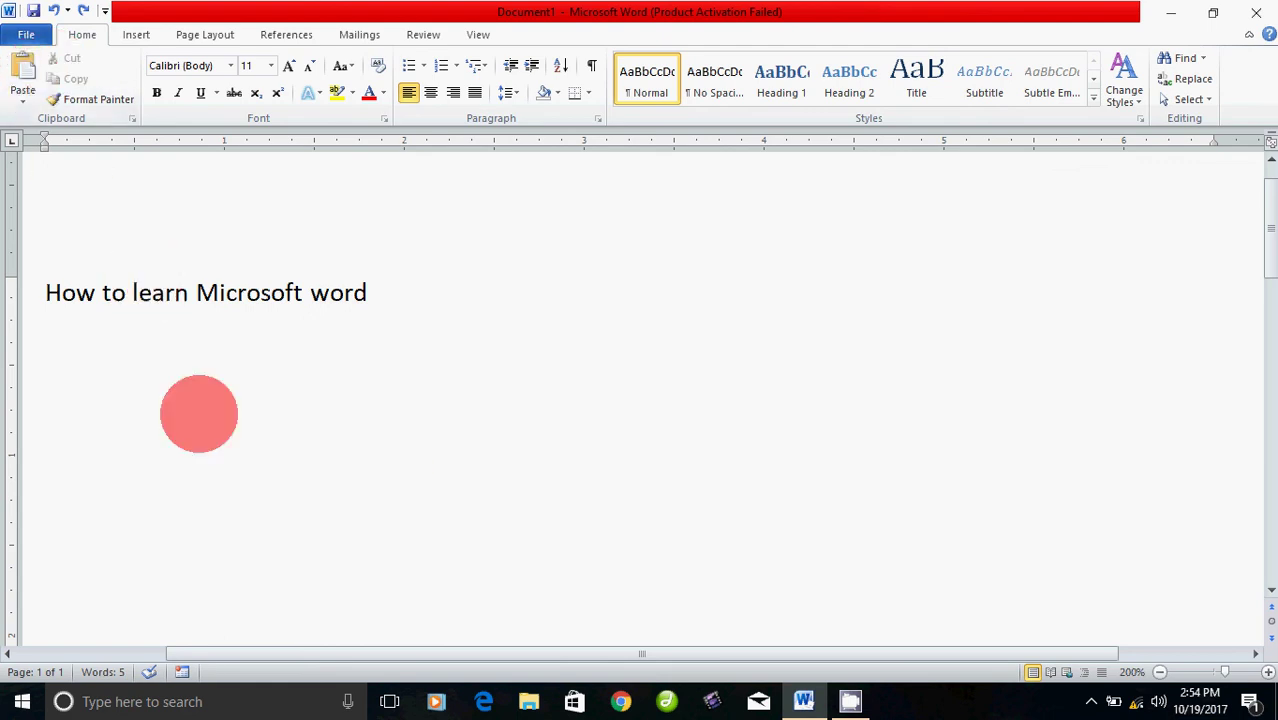
right_click(200, 356)
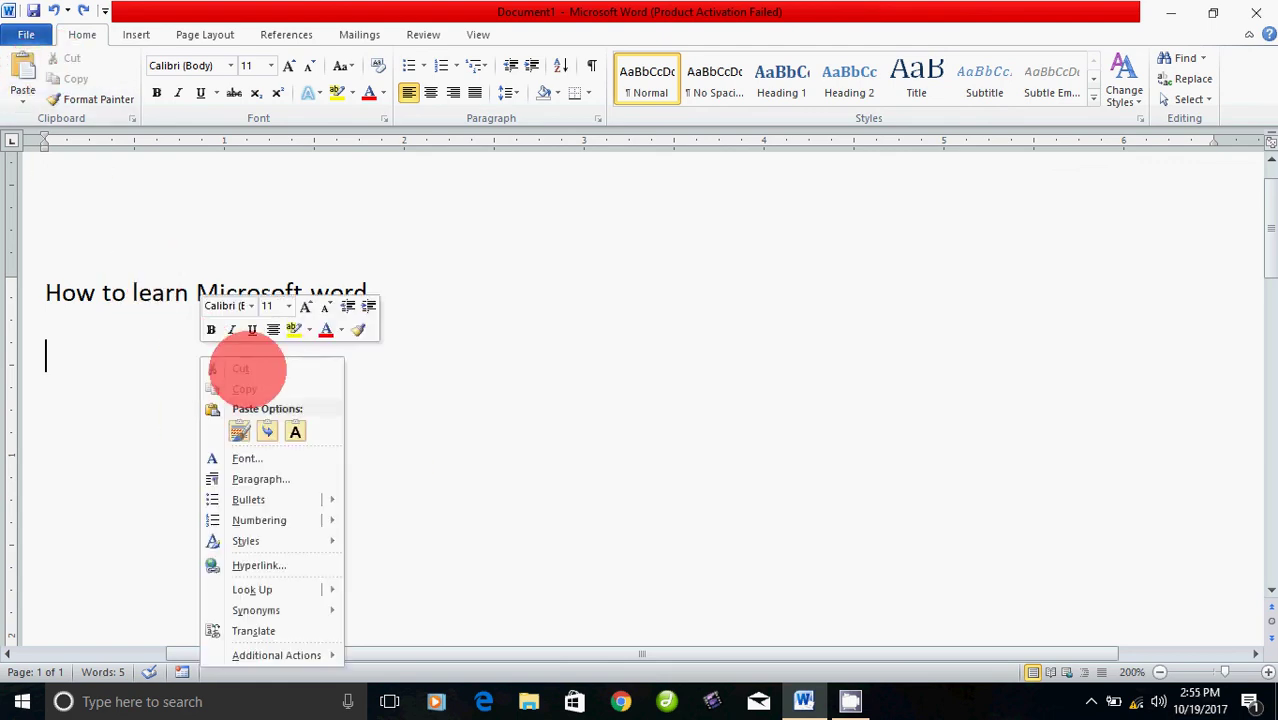
left_click(468, 414)
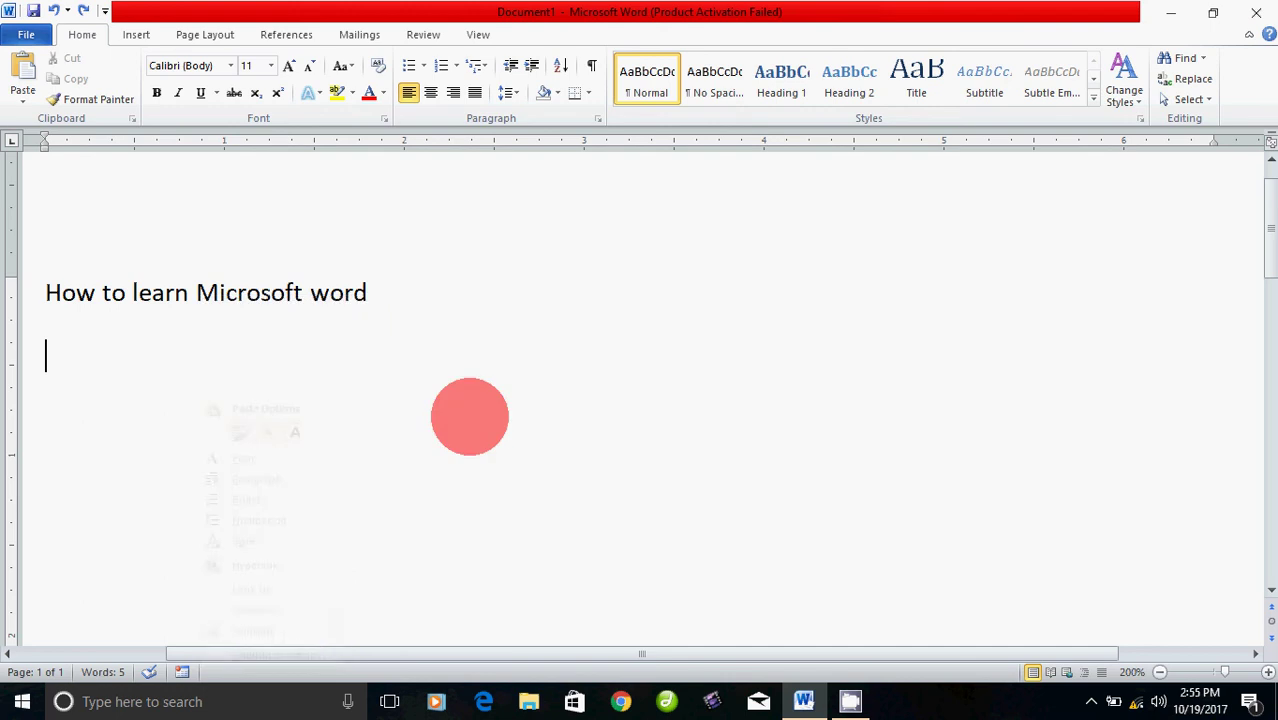
Add the note "Ctrl X - cut" at the end of the line "How to learn Microsoft word".
left_click_drag(46, 292, 381, 290)
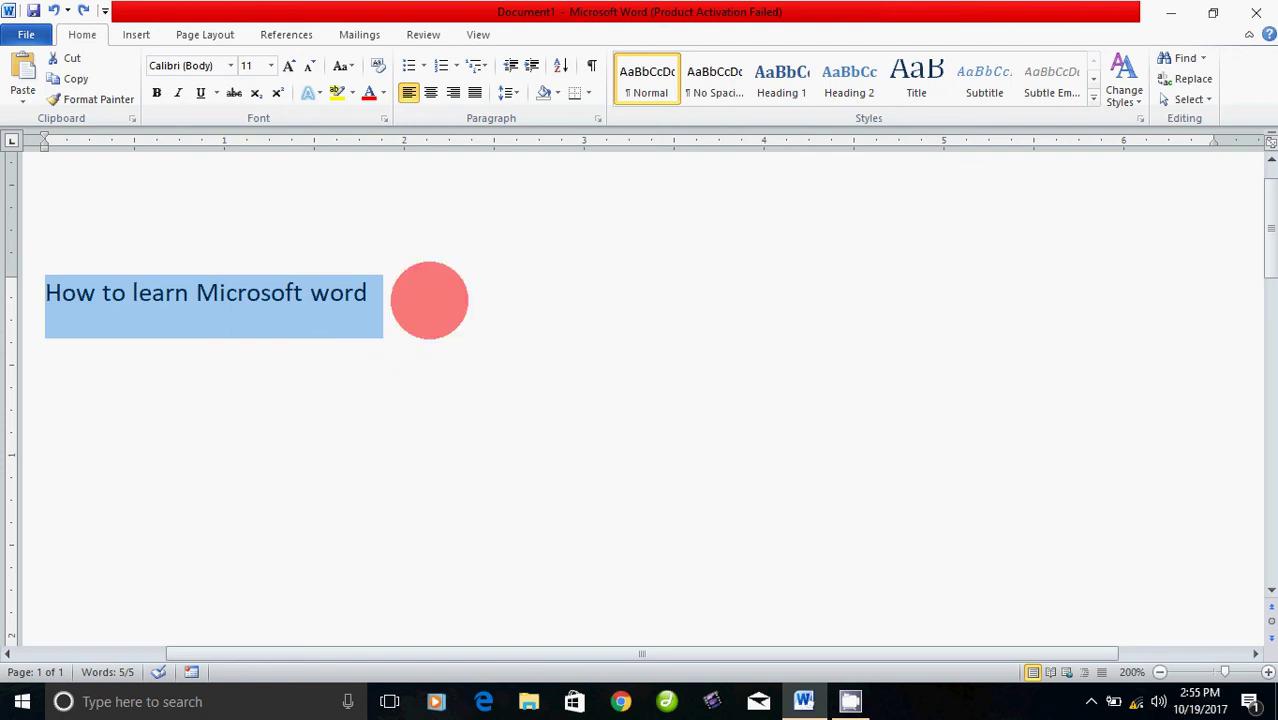
left_click(440, 305)
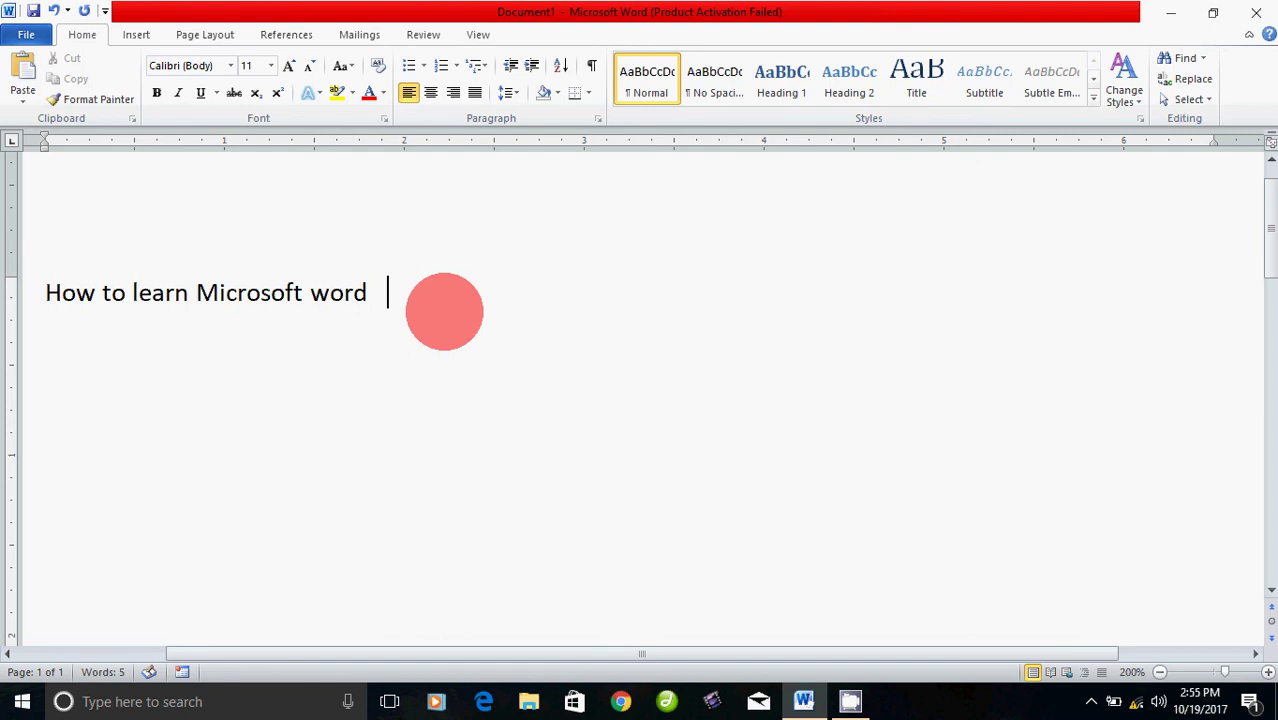
type("Ctrl X  - c")
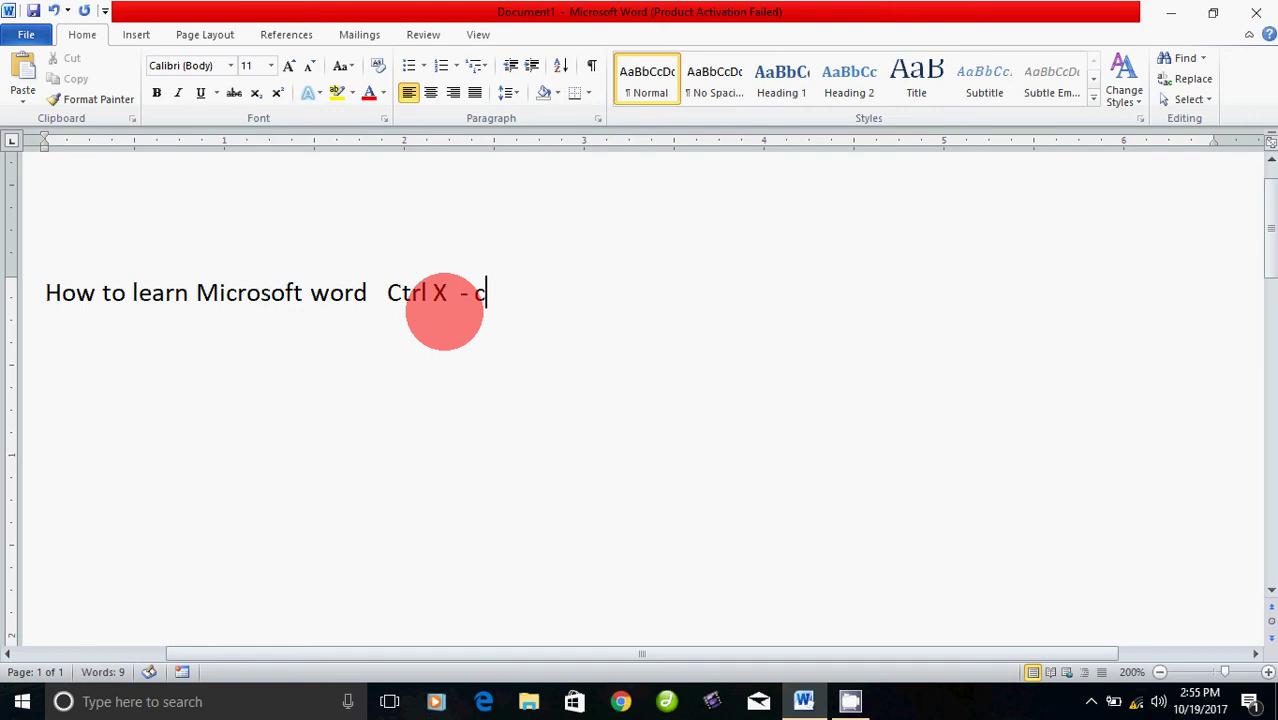
type("ut")
key("Return")
Cut "How to learn Microsoft word" from the first line and write "Ctrl P" a few lines below the remaining note.
left_click_drag(40, 294, 363, 330)
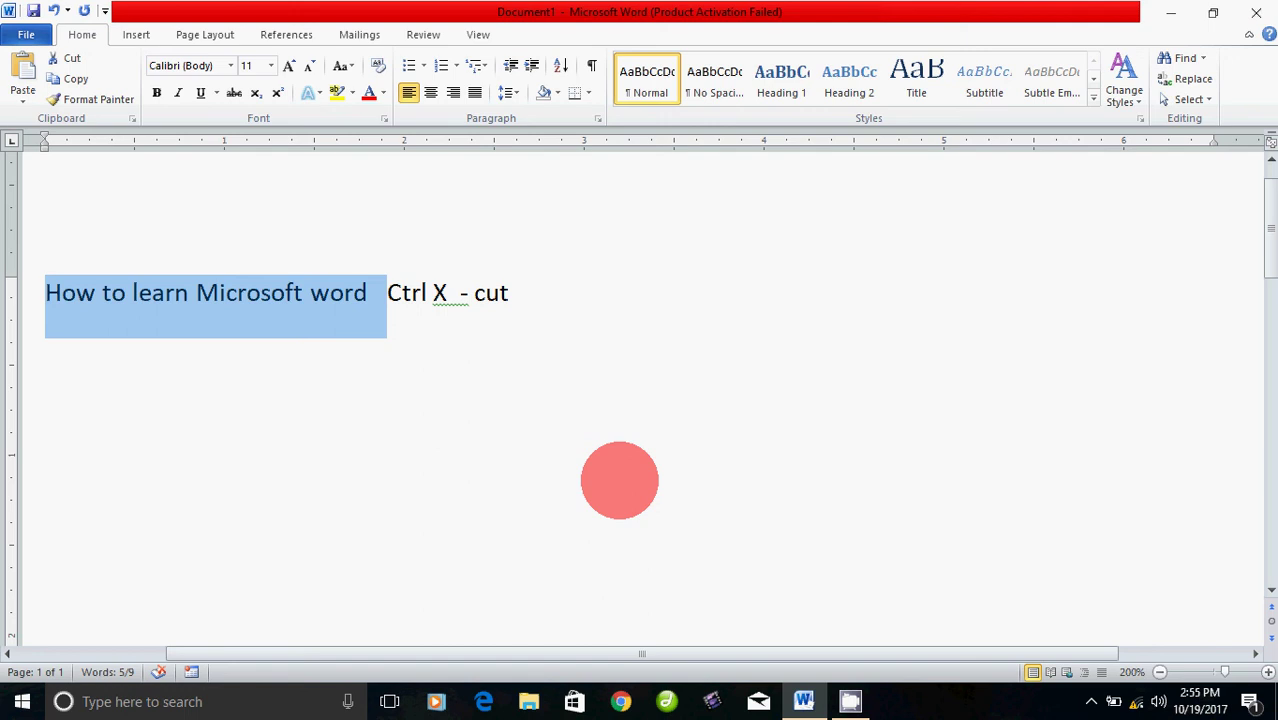
key("ctrl+x")
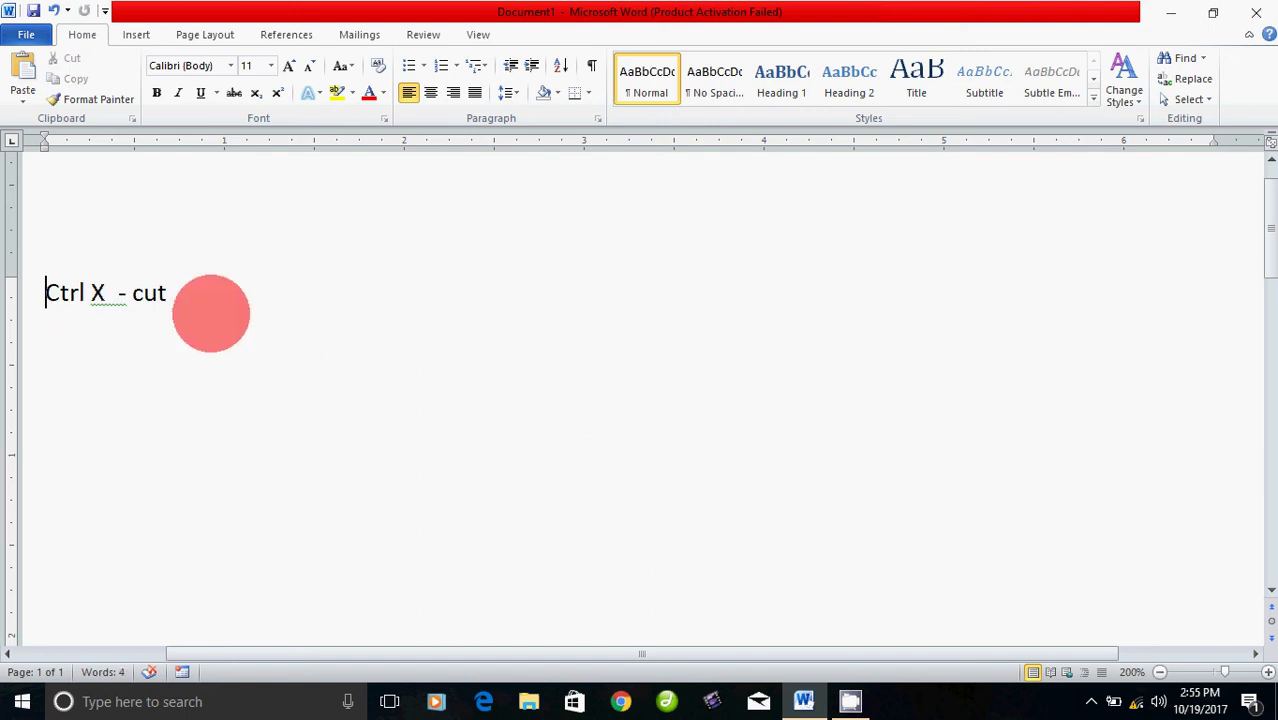
left_click(200, 310)
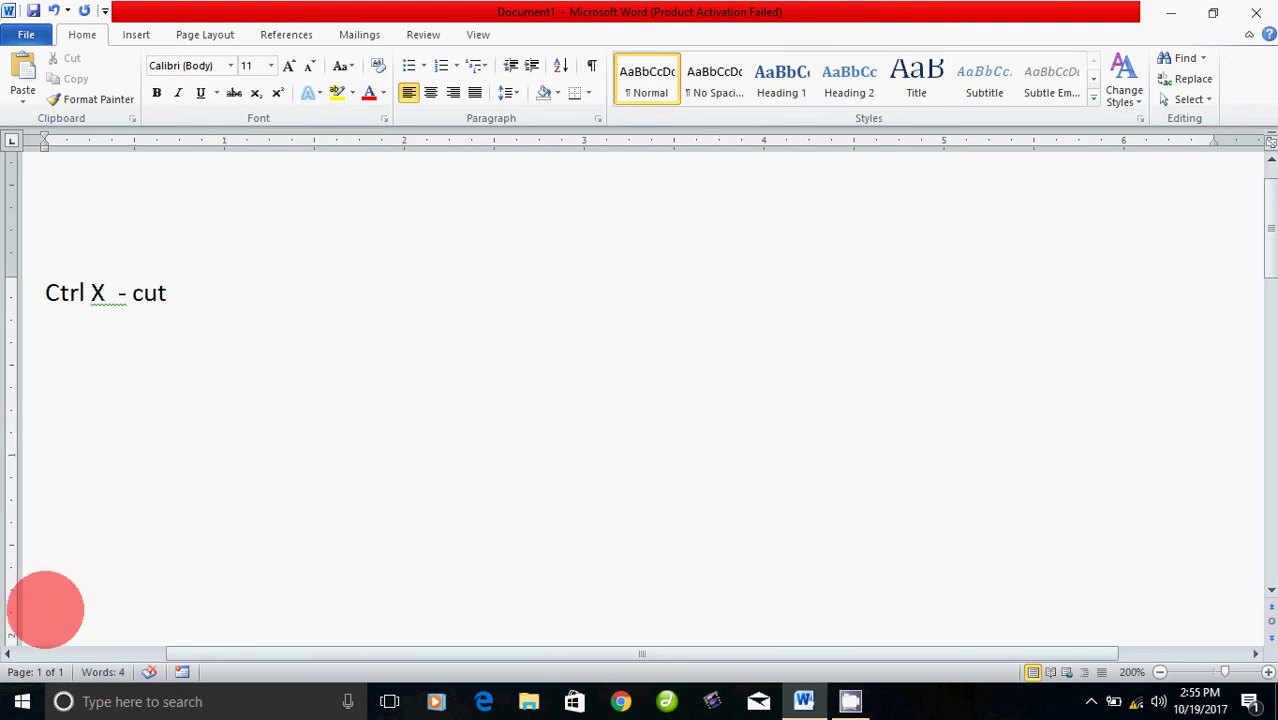
left_click(475, 469)
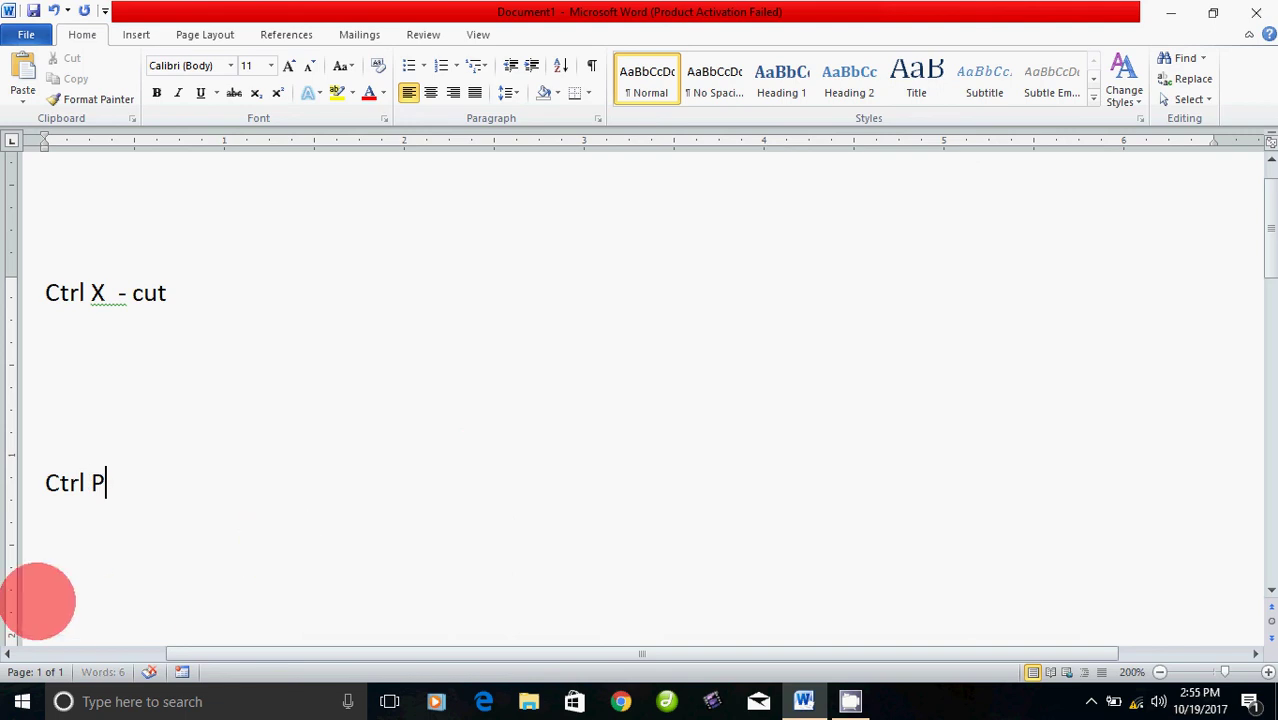
left_click(44, 604)
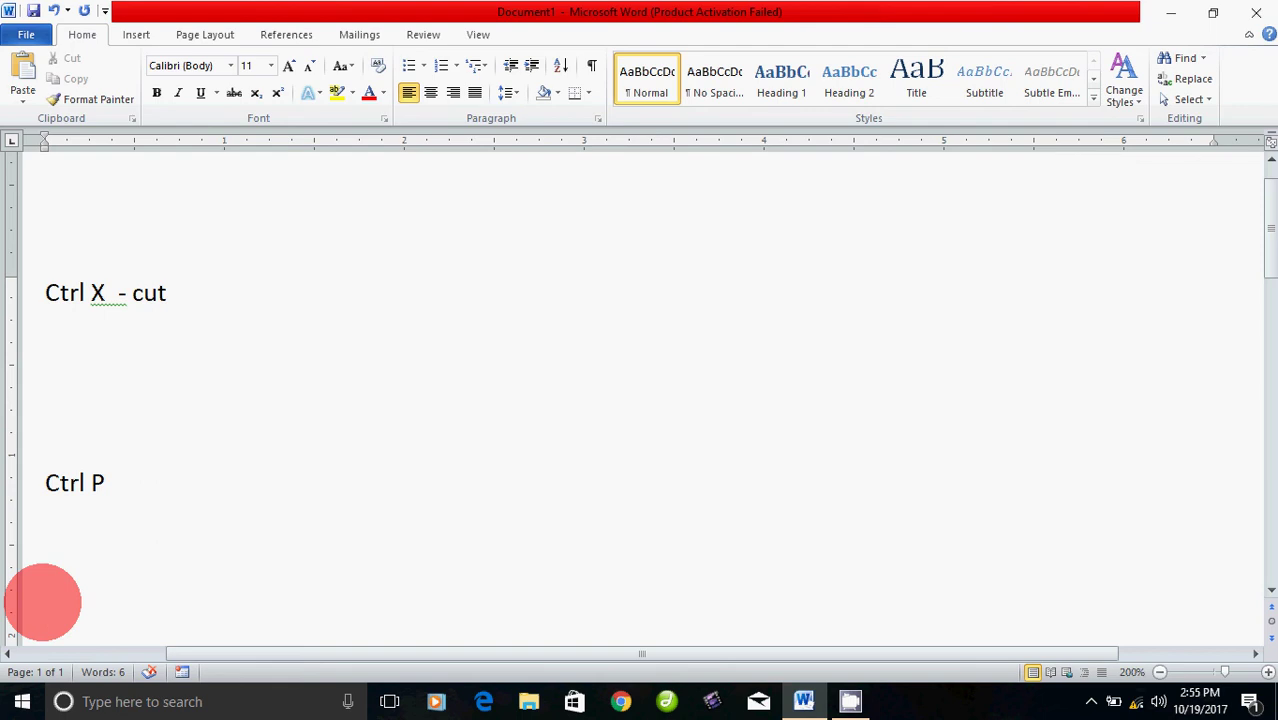
key("ctrl+p")
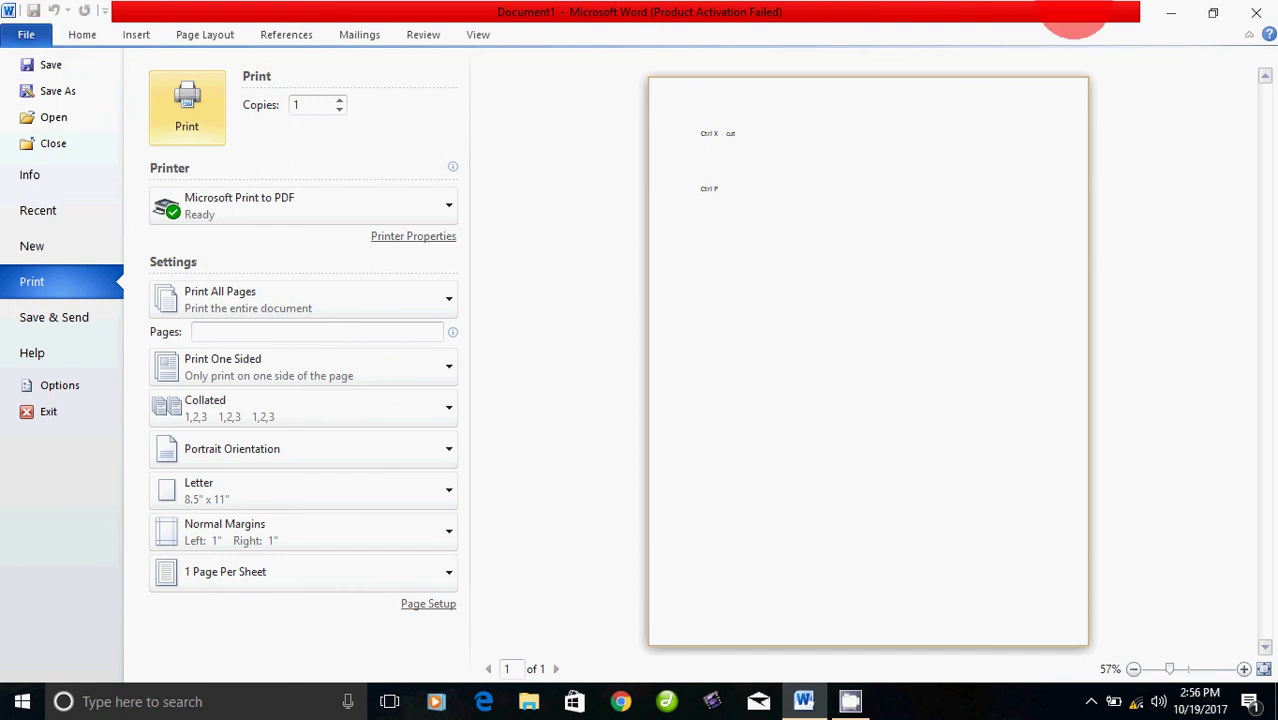
left_click(1256, 14)
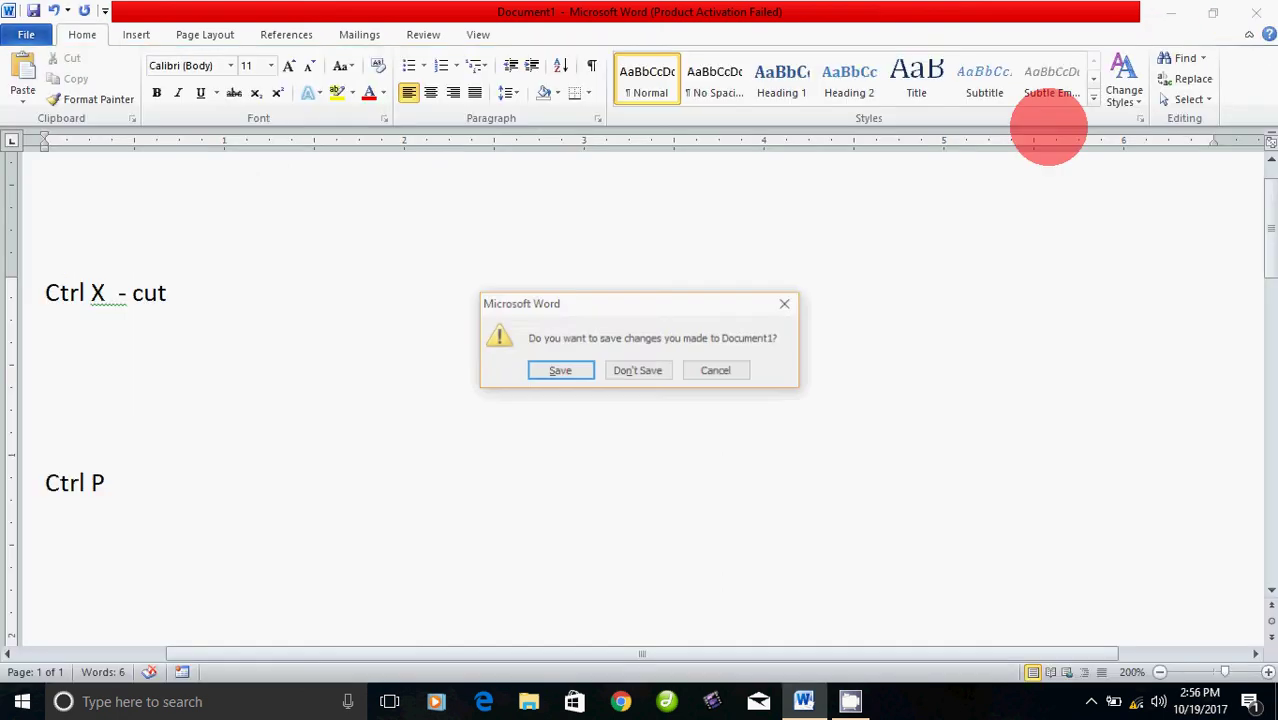
left_click(716, 373)
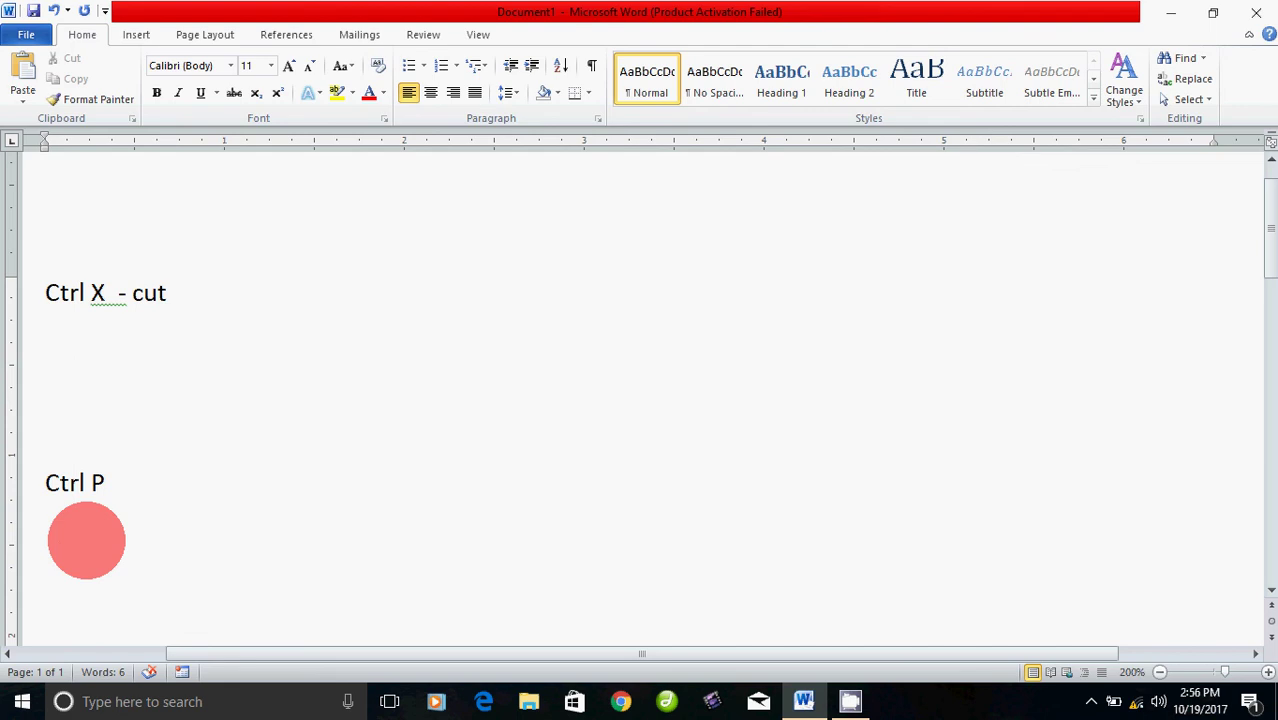
Paste "How to learn Microsoft word" below the "Ctrl P" note and correct that note to "Ctrl v".
key("ctrl+v")
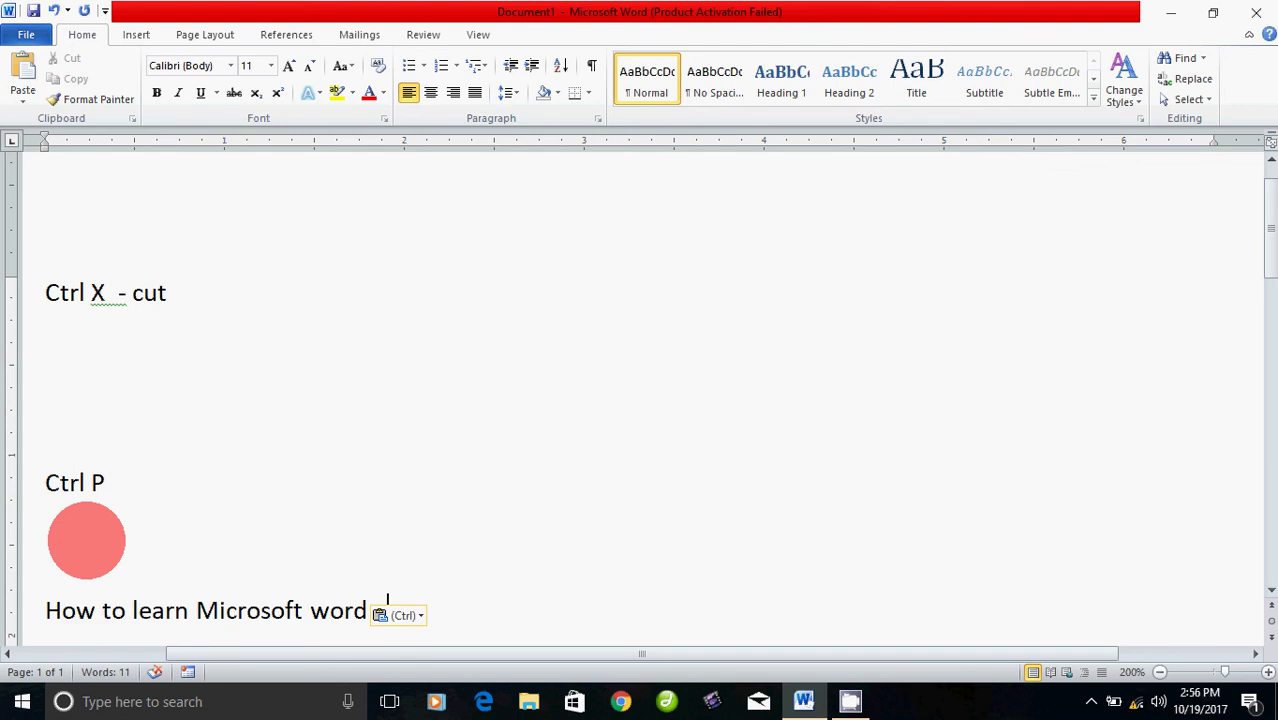
left_click_drag(91, 479, 155, 540)
type("v")
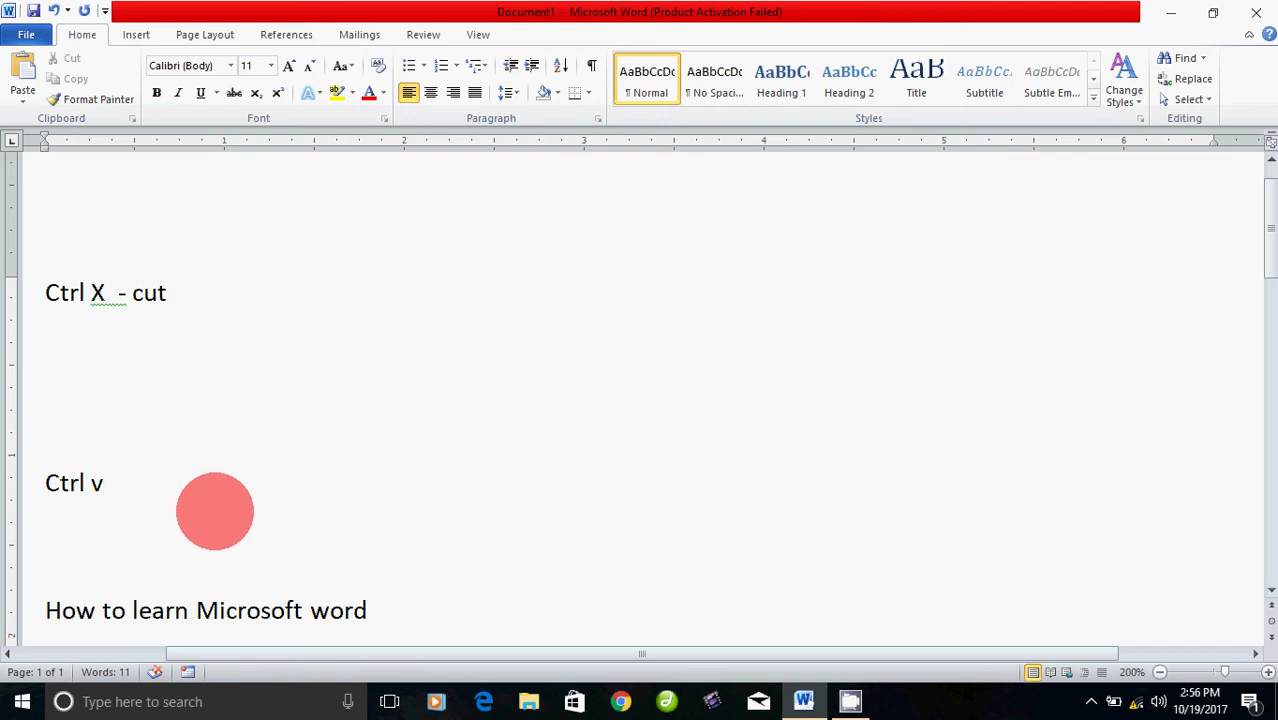
left_click(94, 293)
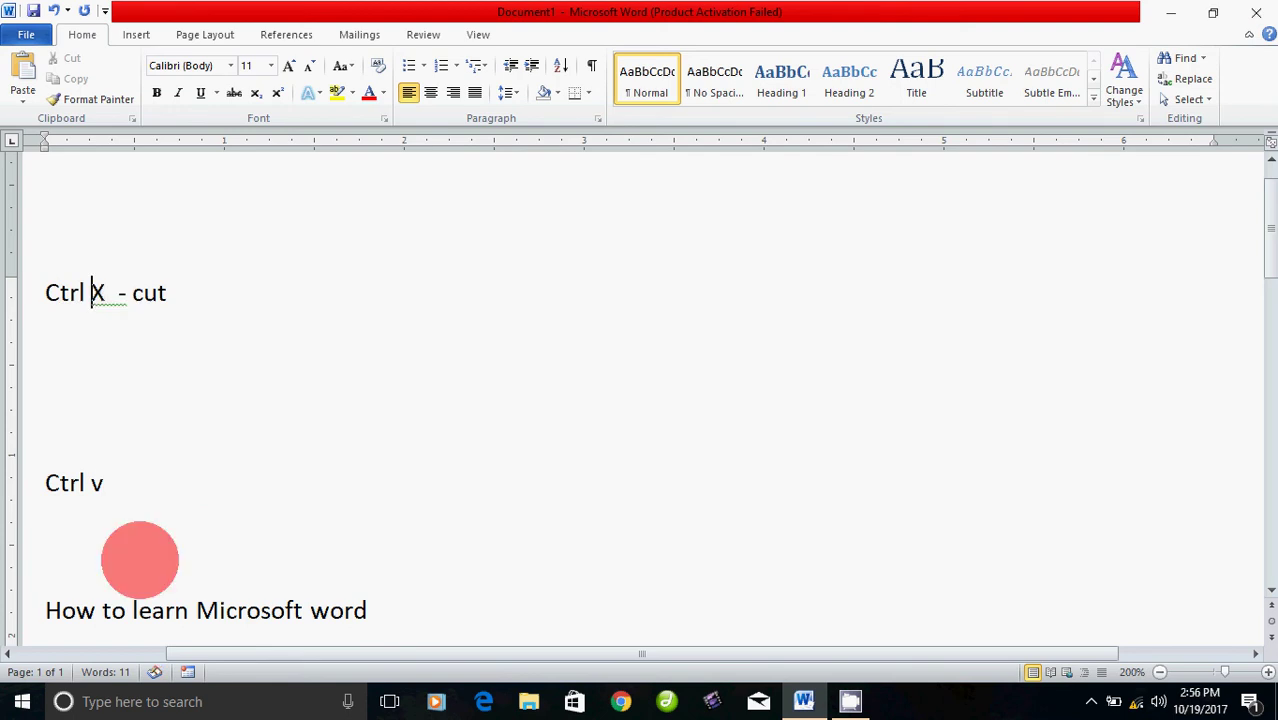
left_click_drag(34, 607, 408, 607)
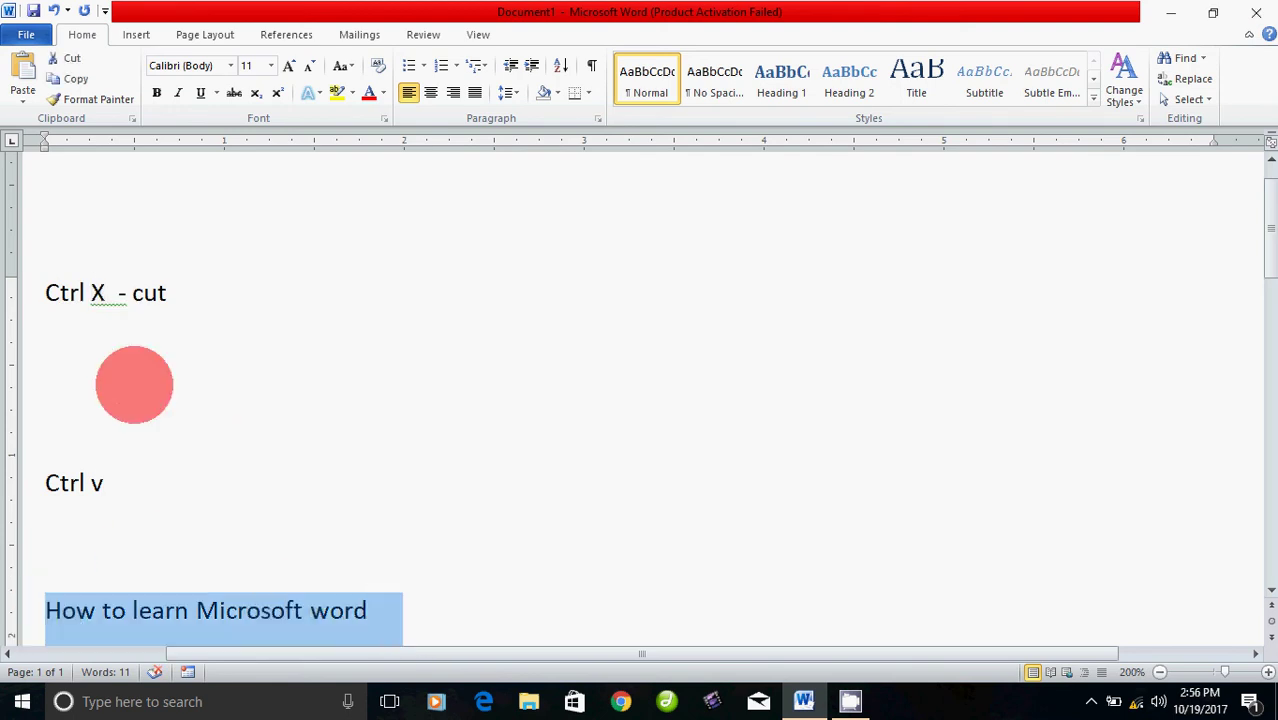
left_click_drag(46, 485, 163, 486)
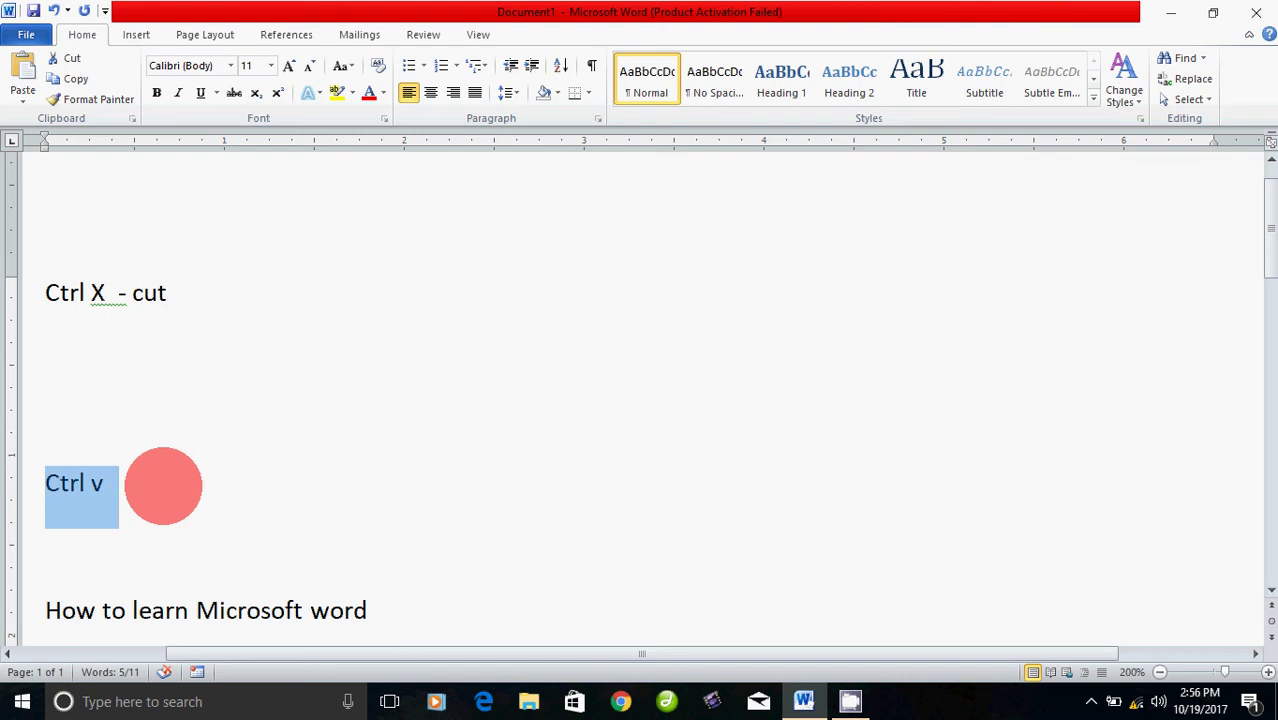
left_click(176, 606)
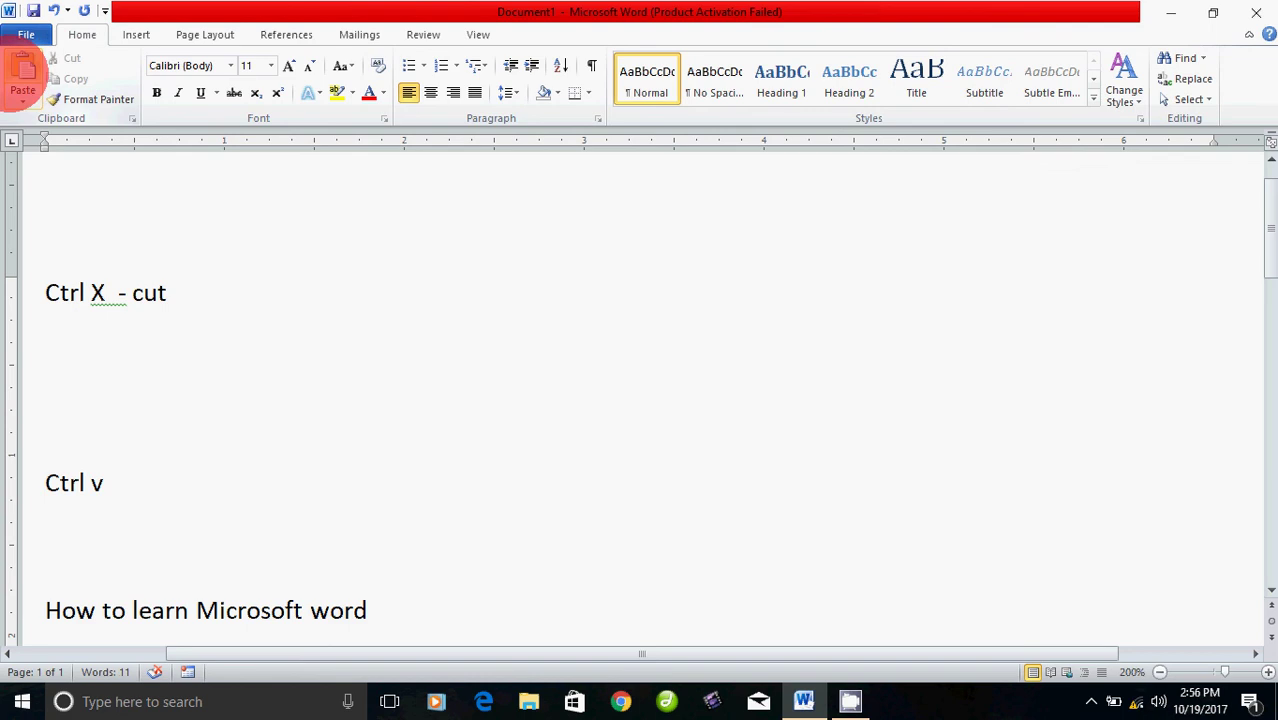
left_click(436, 226)
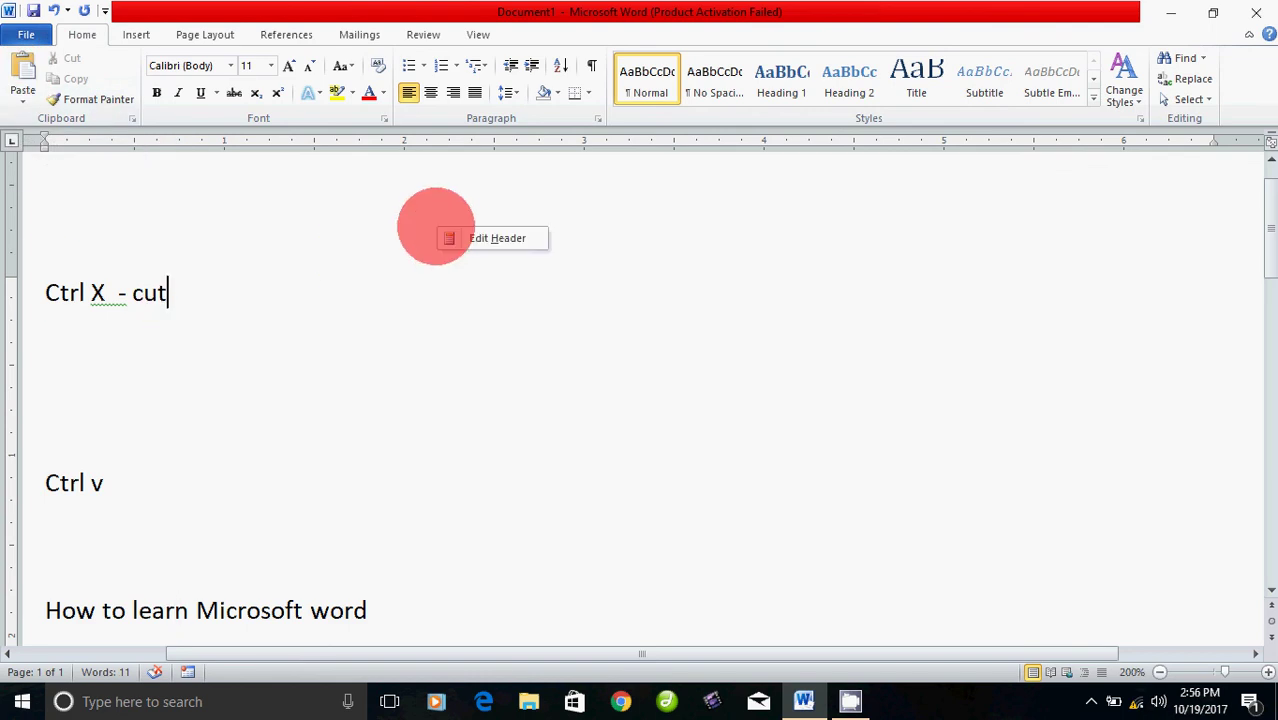
right_click(511, 339)
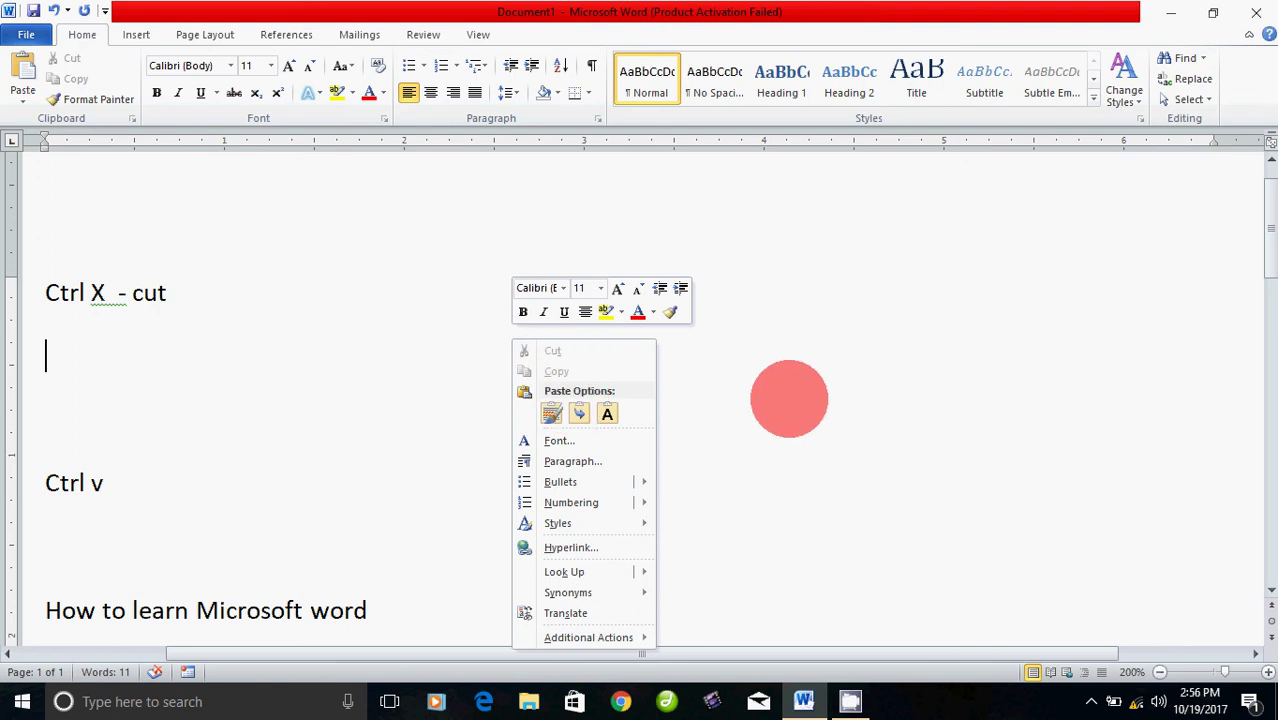
left_click(789, 398)
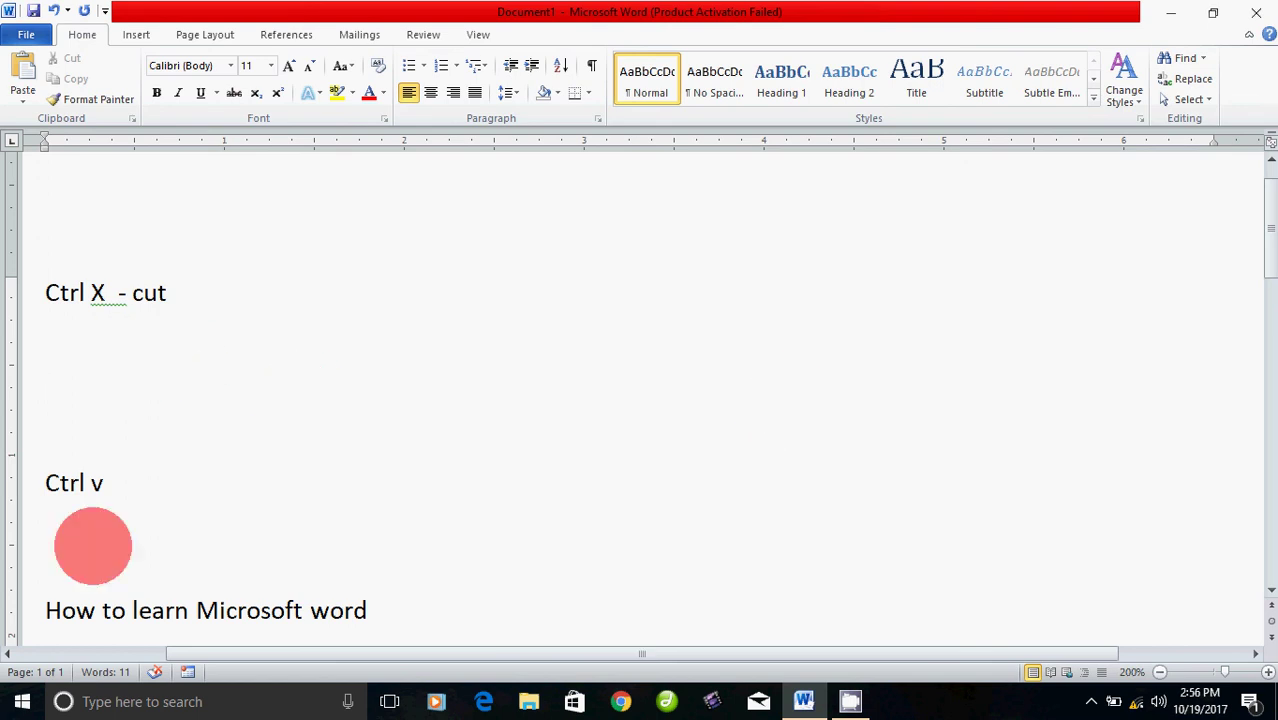
left_click_drag(45, 610, 419, 613)
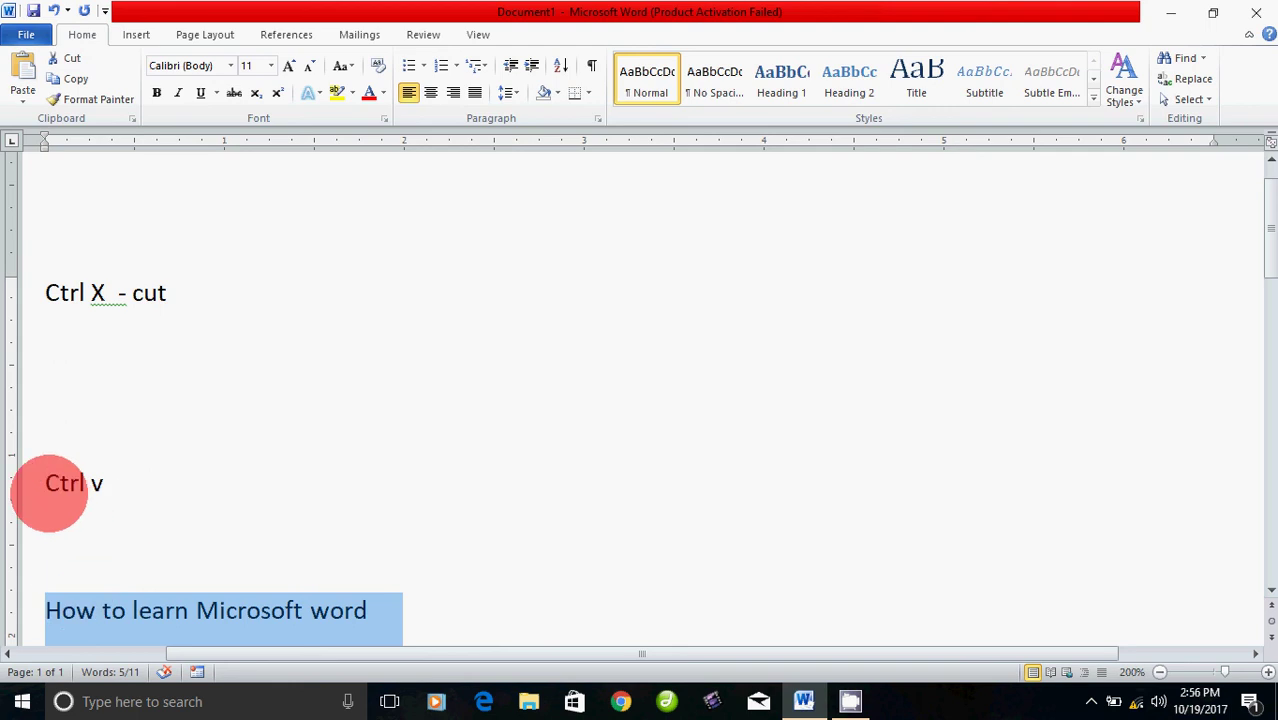
left_click_drag(49, 490, 154, 491)
left_click(290, 542)
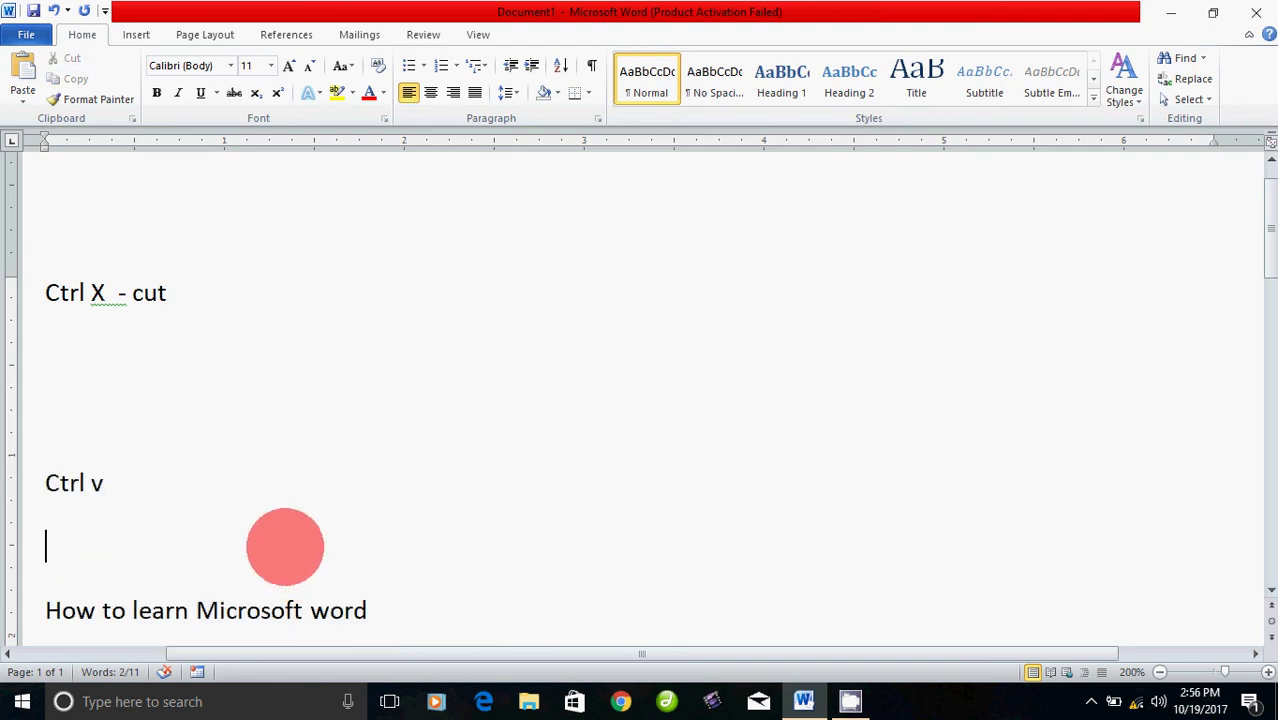
Select all the text, from "Ctrl X - cut" through "How to learn Microsoft word", and cut it from the document.
left_click_drag(45, 292, 503, 617)
key("ctrl+x")
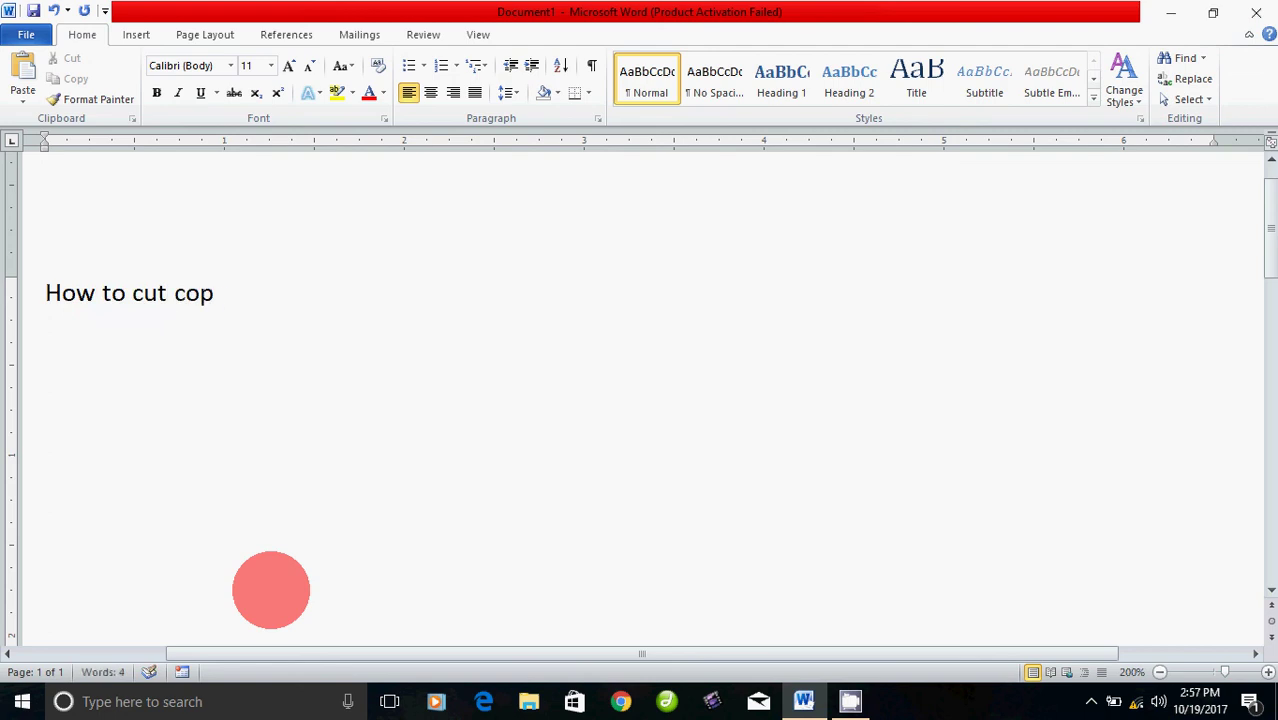
Change the unfinished first line so that it reads "How to copy and paste".
key("BackSpace")
key("BackSpace")
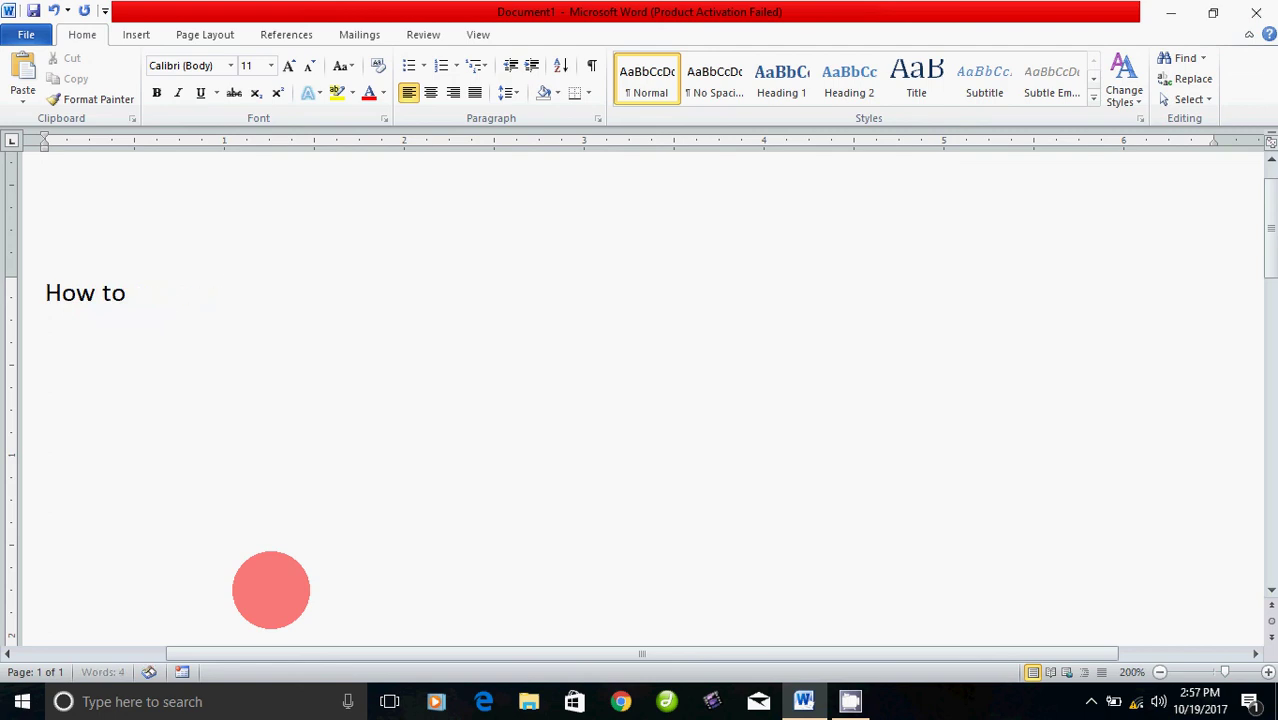
type("copy and paste")
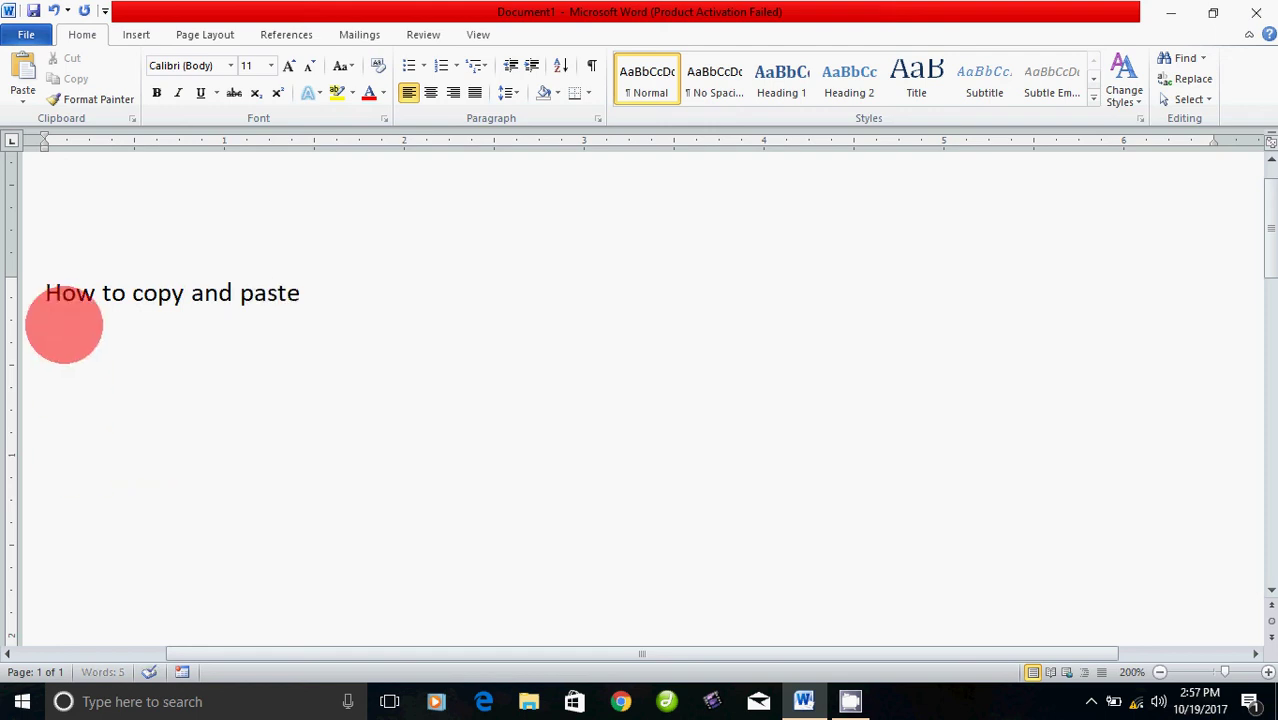
Copy the line "How to copy and paste" and paste it four lines below the original.
left_click_drag(42, 297, 342, 322)
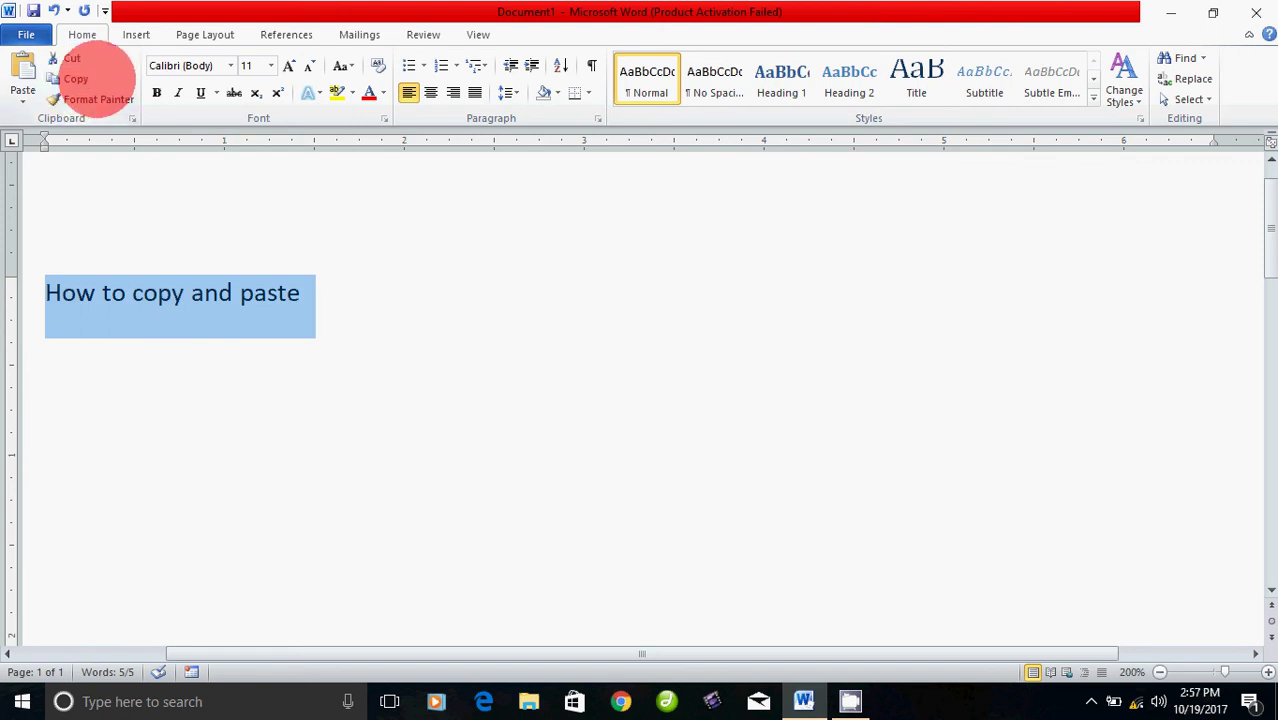
left_click(78, 79)
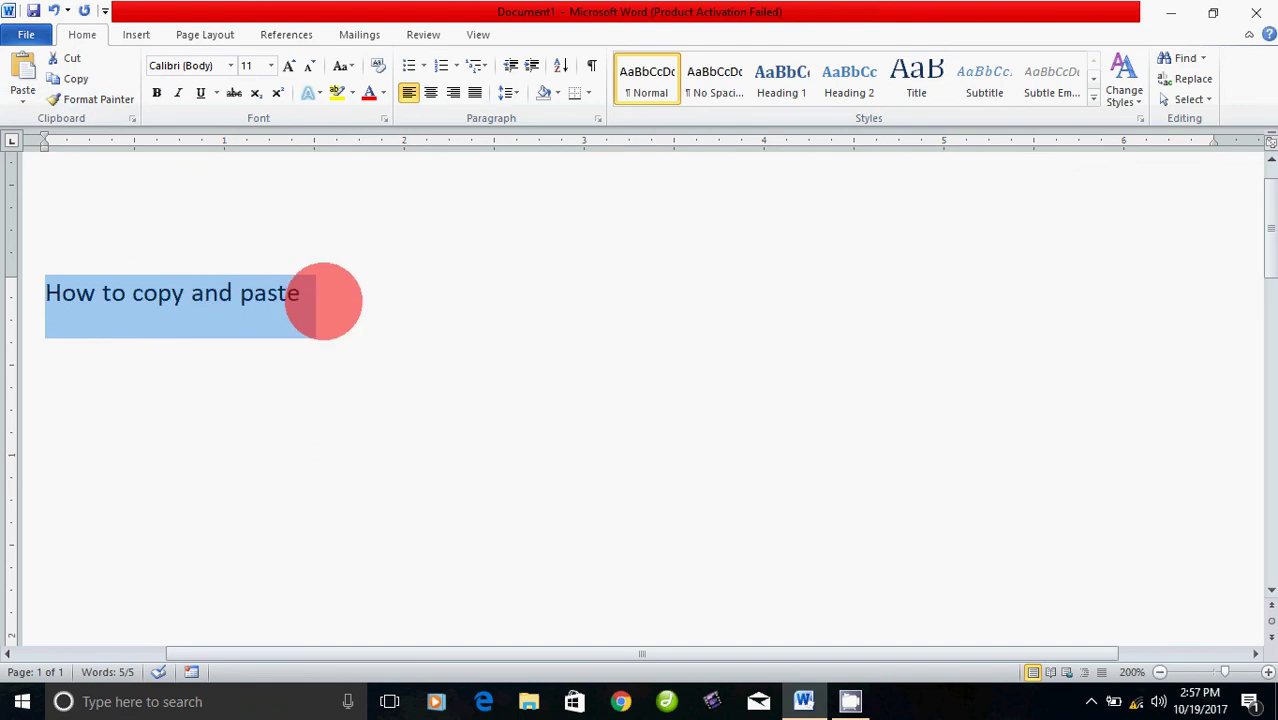
left_click(318, 300)
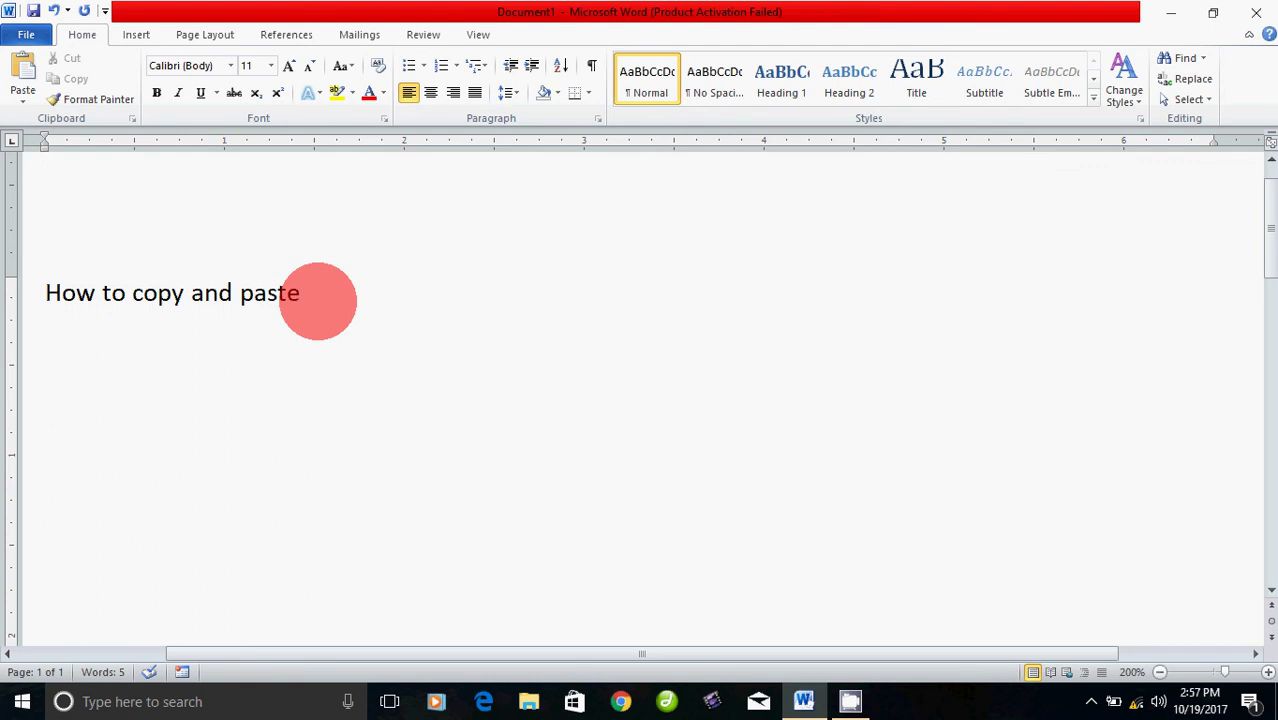
key("Return")
key("Return")
key("Return")
key("Return")
left_click(23, 78)
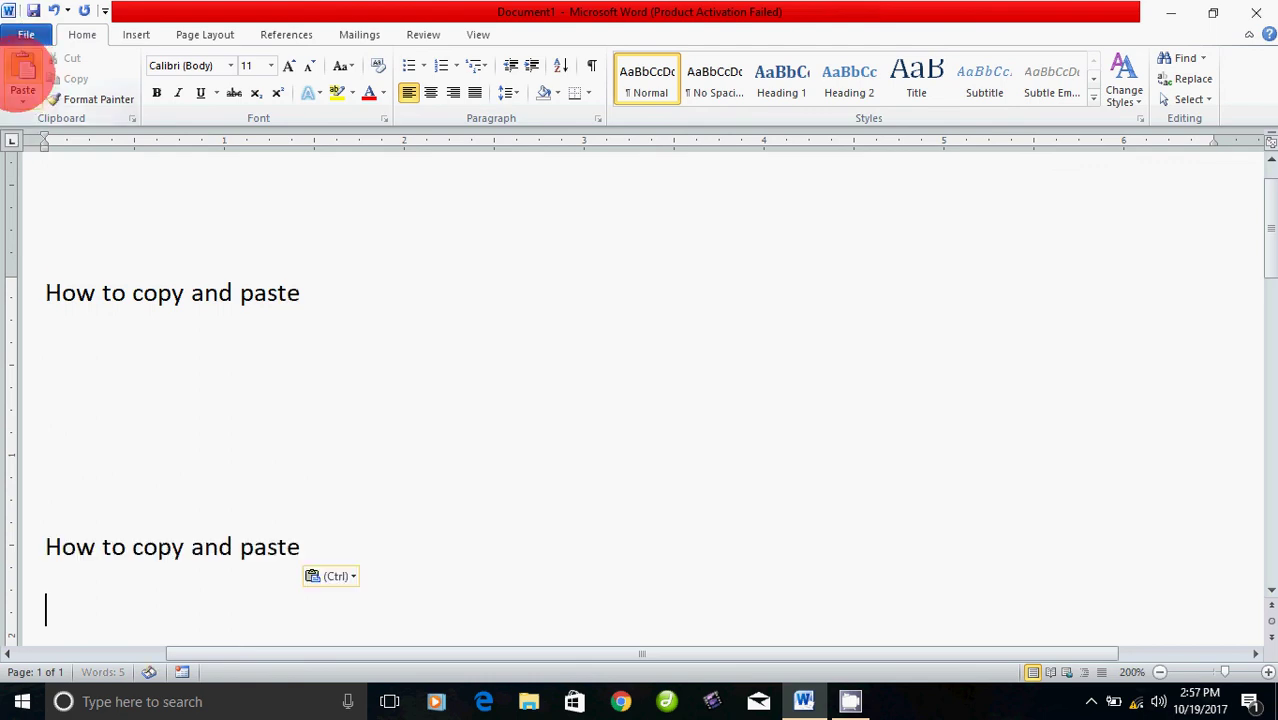
left_click(361, 366)
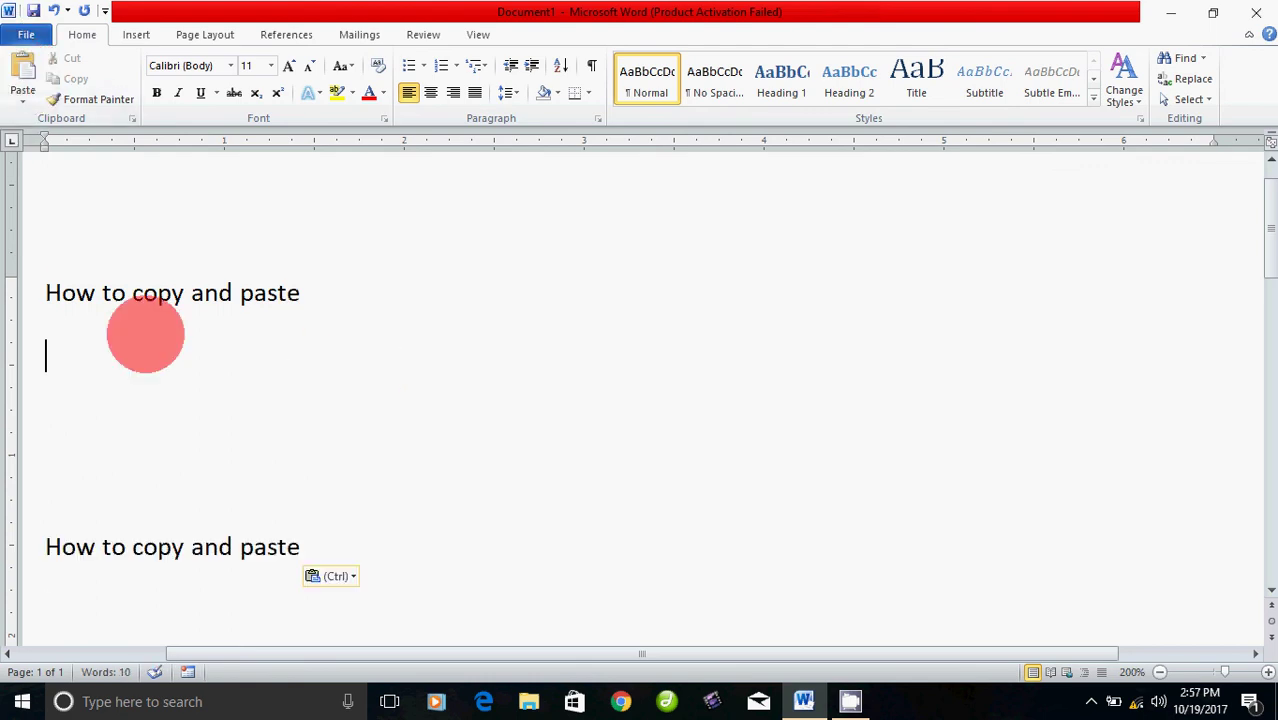
left_click_drag(42, 296, 348, 553)
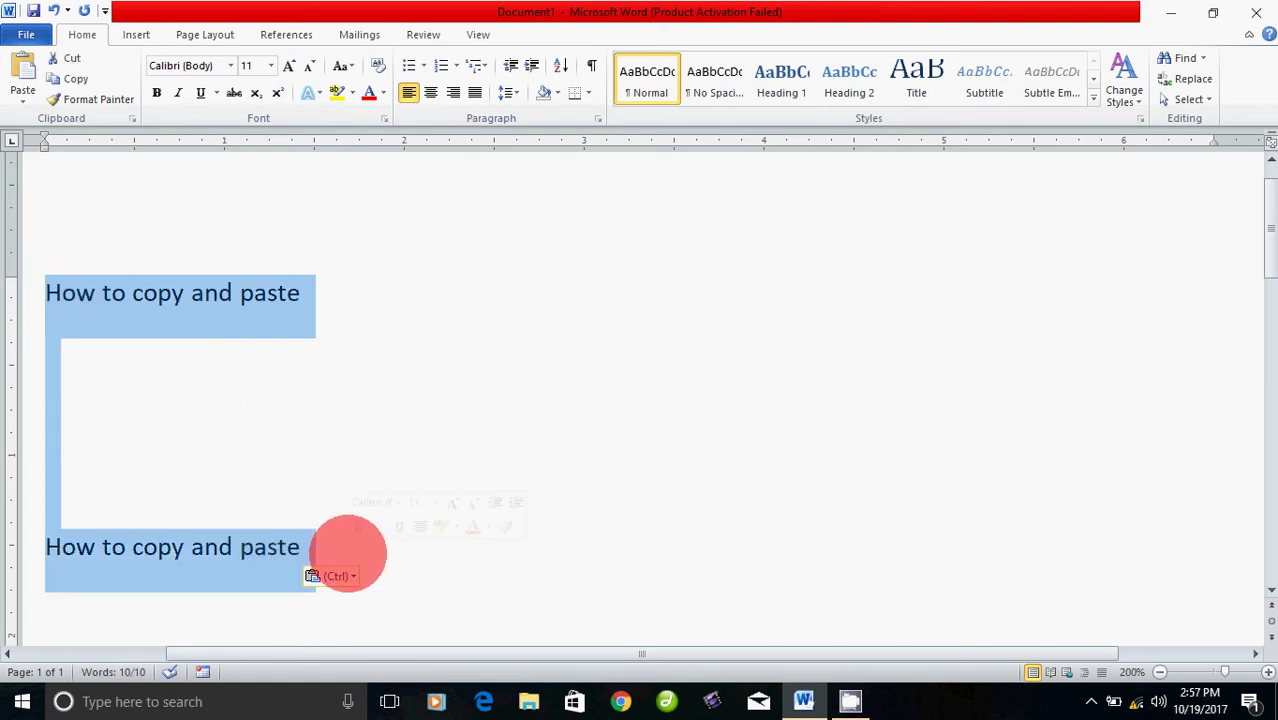
left_click(205, 293)
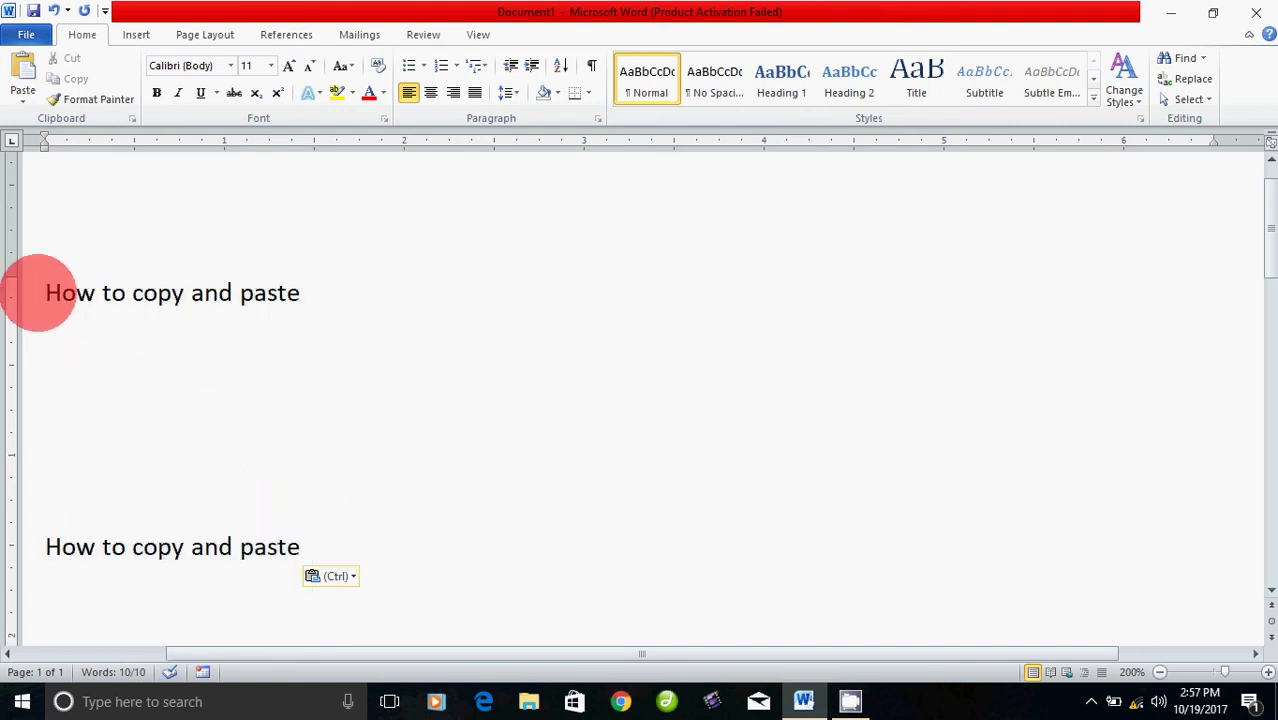
left_click_drag(57, 291, 357, 311)
left_click(253, 545)
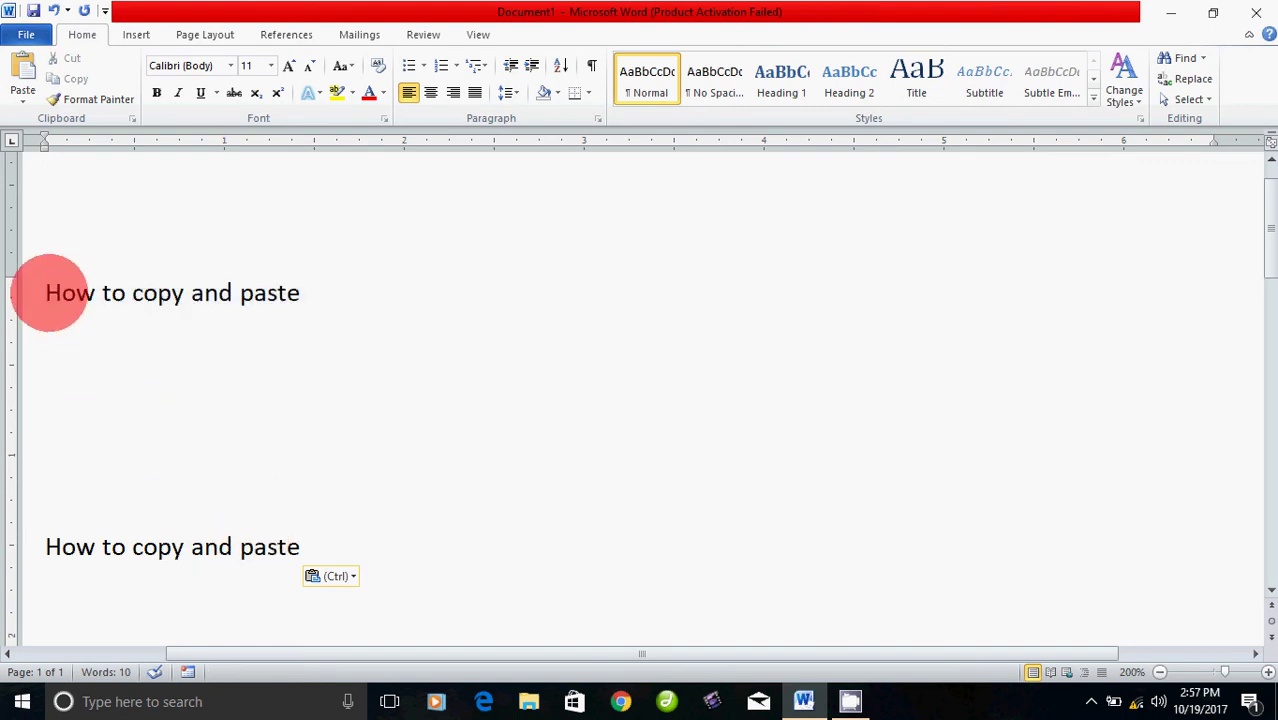
left_click_drag(46, 291, 348, 586)
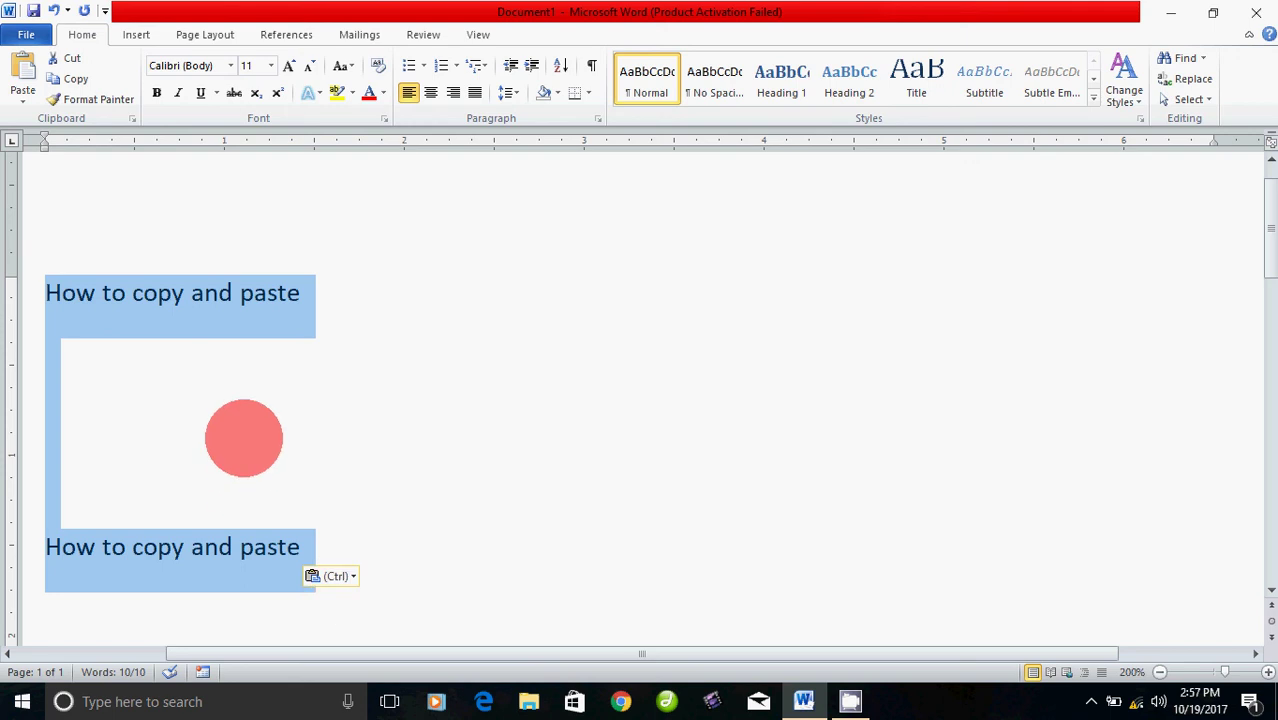
left_click(185, 293)
left_click(117, 546)
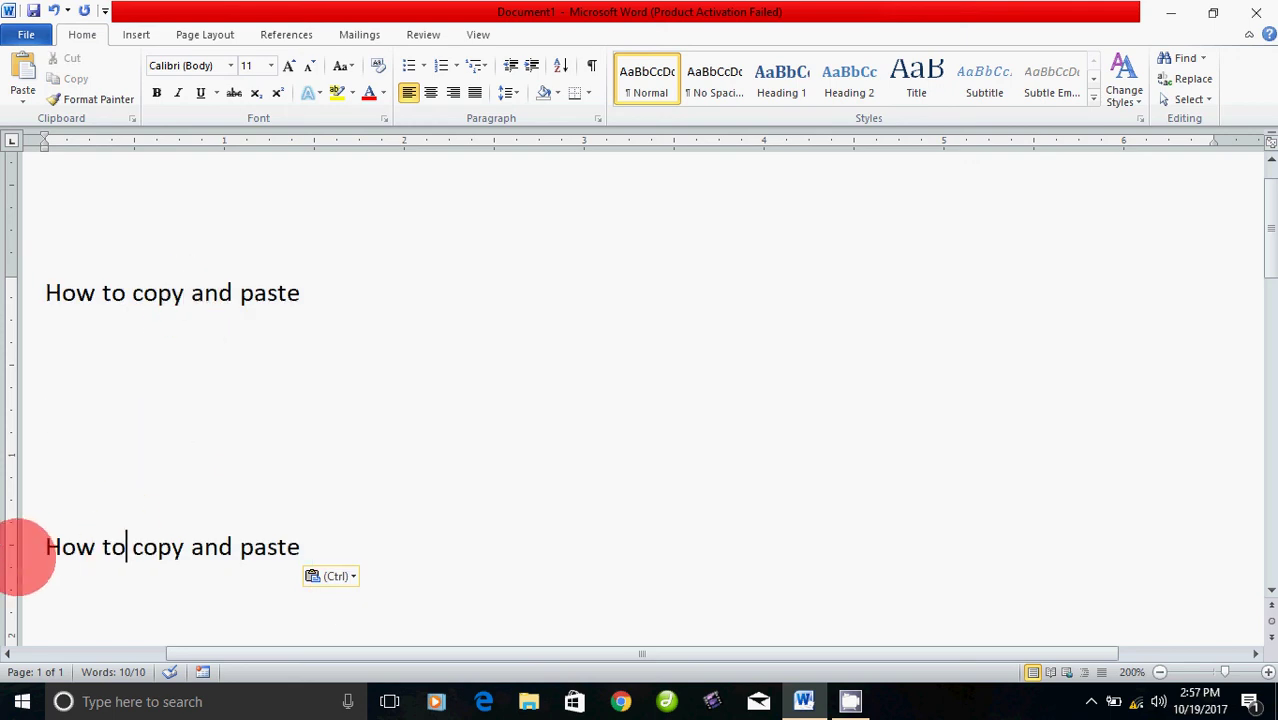
Delete the pasted lower copy of "How to copy and paste", keeping the original line.
left_click_drag(46, 556, 391, 585)
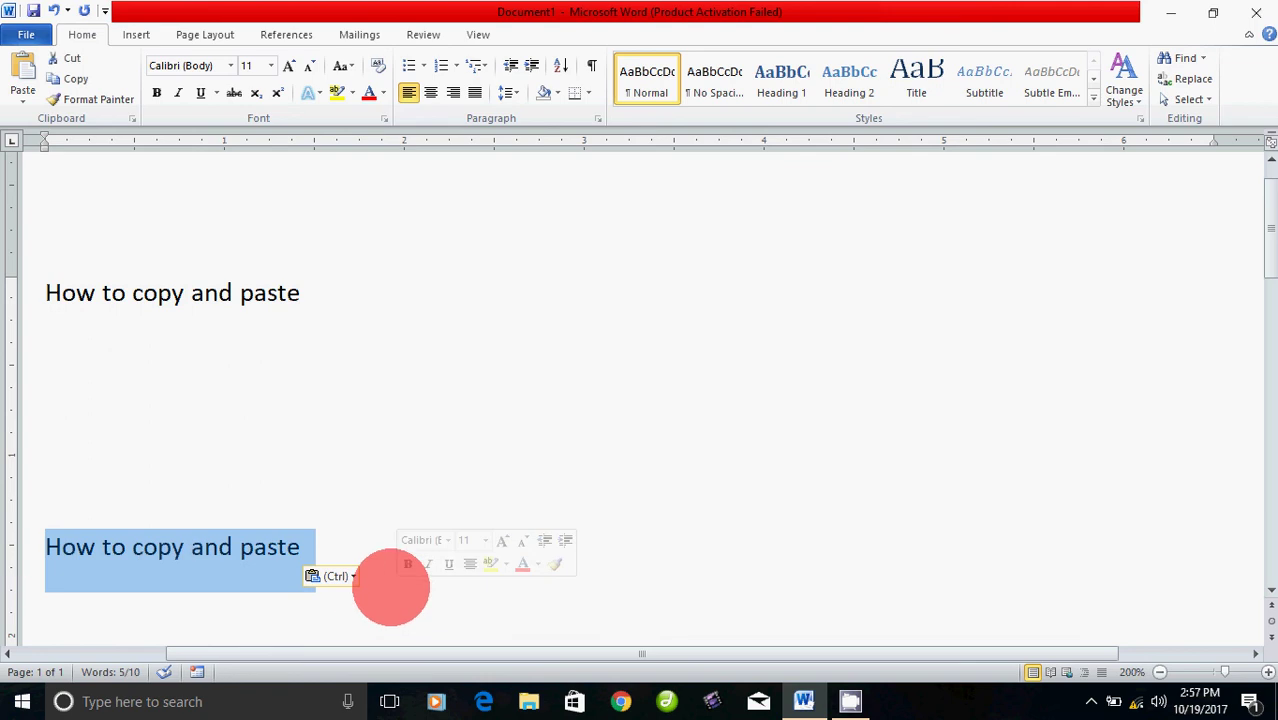
left_click(320, 418)
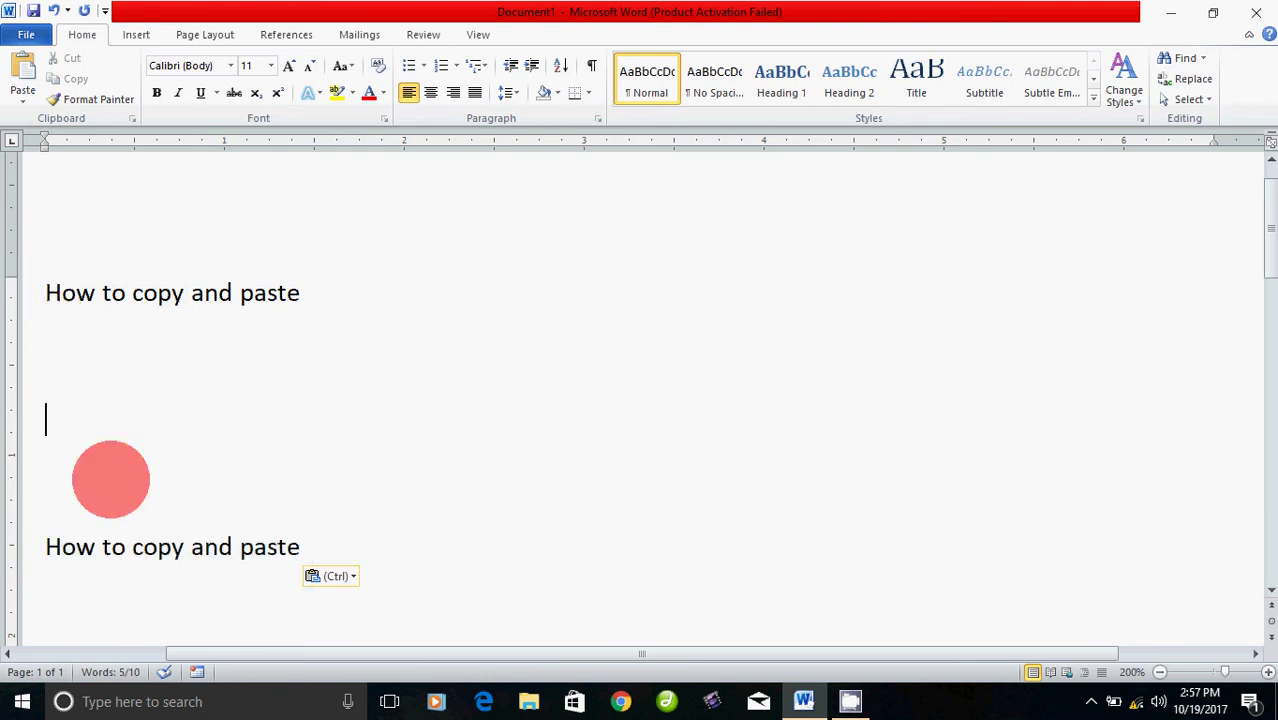
left_click_drag(40, 548, 378, 549)
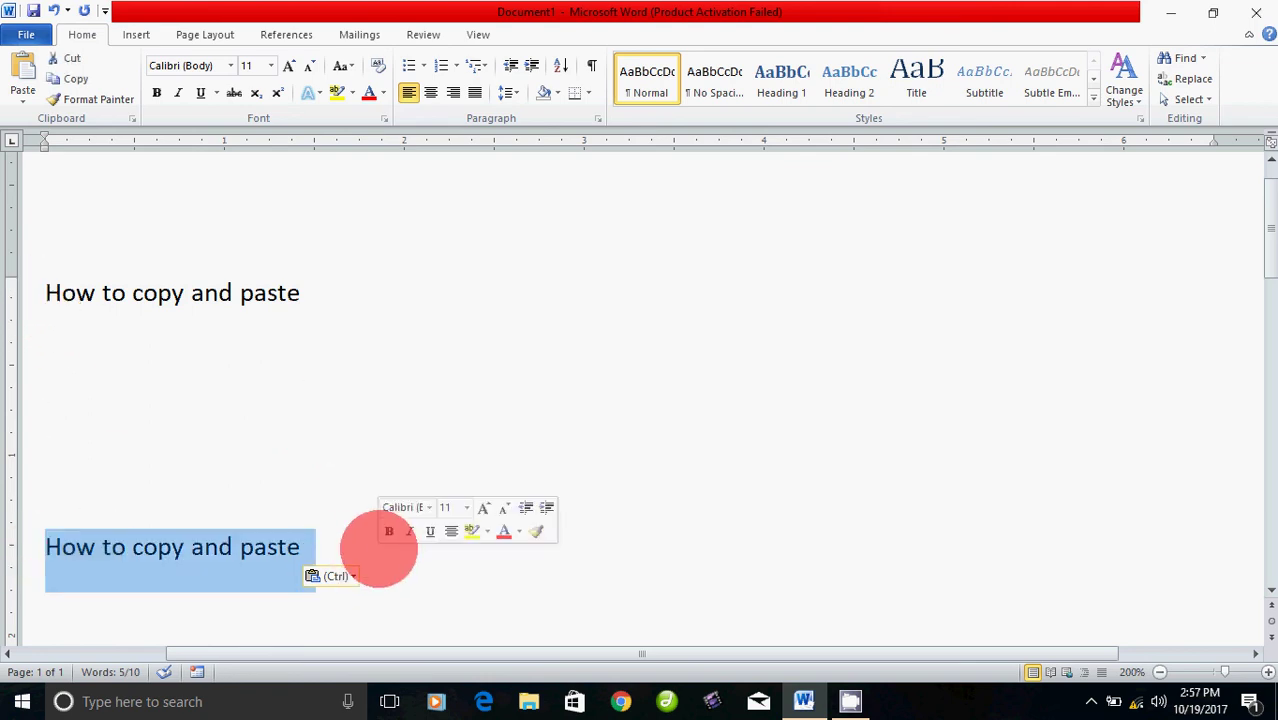
key("Delete")
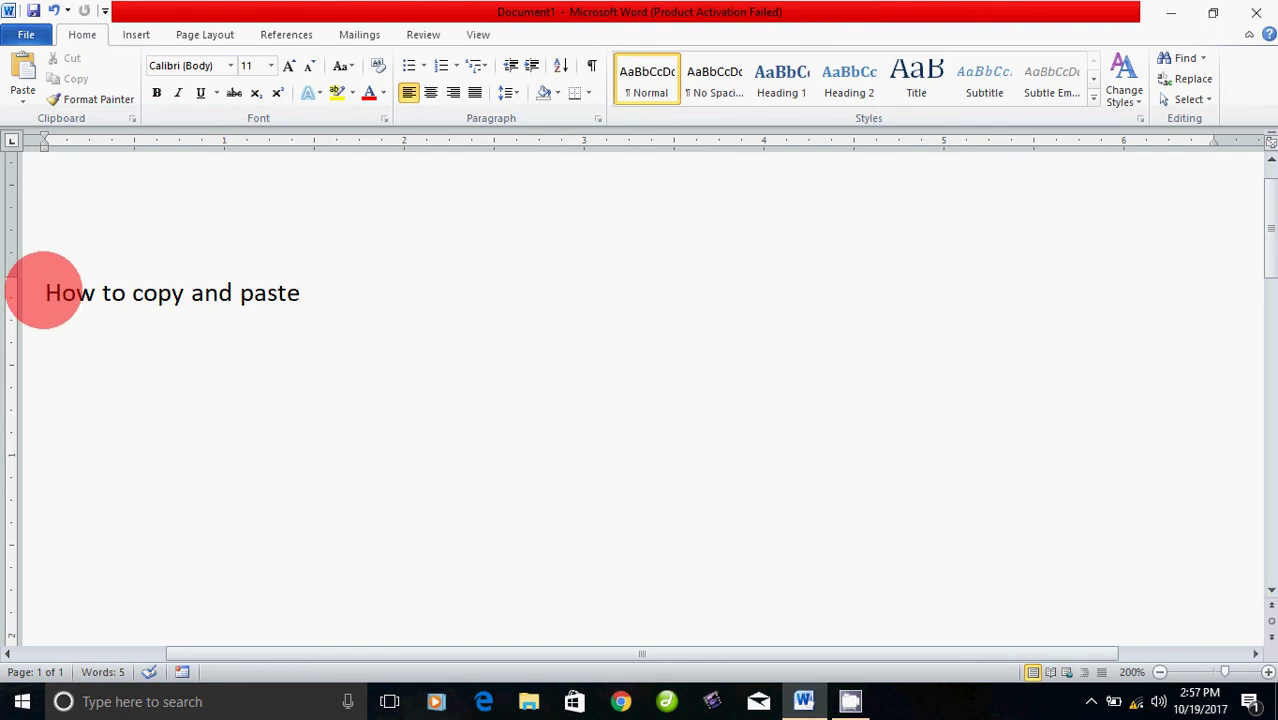
Copy the remaining "How to copy and paste" line and paste it as text only several lines further down.
left_click_drag(45, 292, 297, 308)
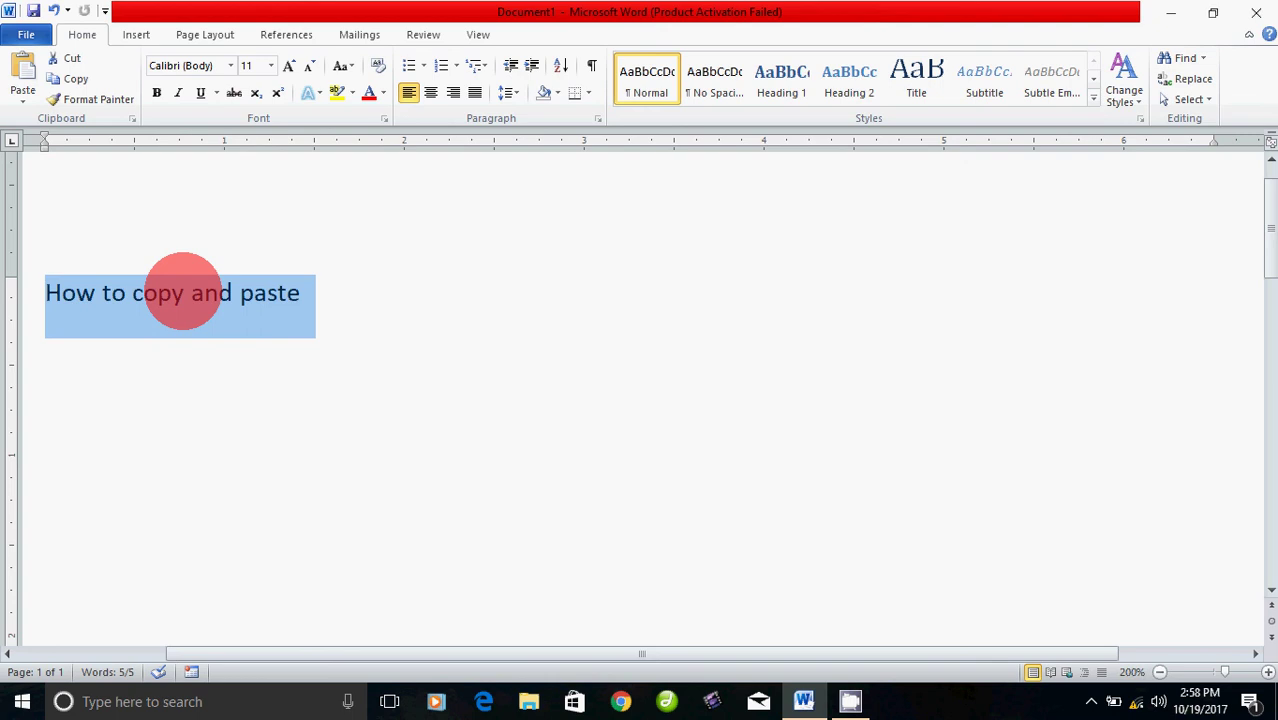
right_click(183, 291)
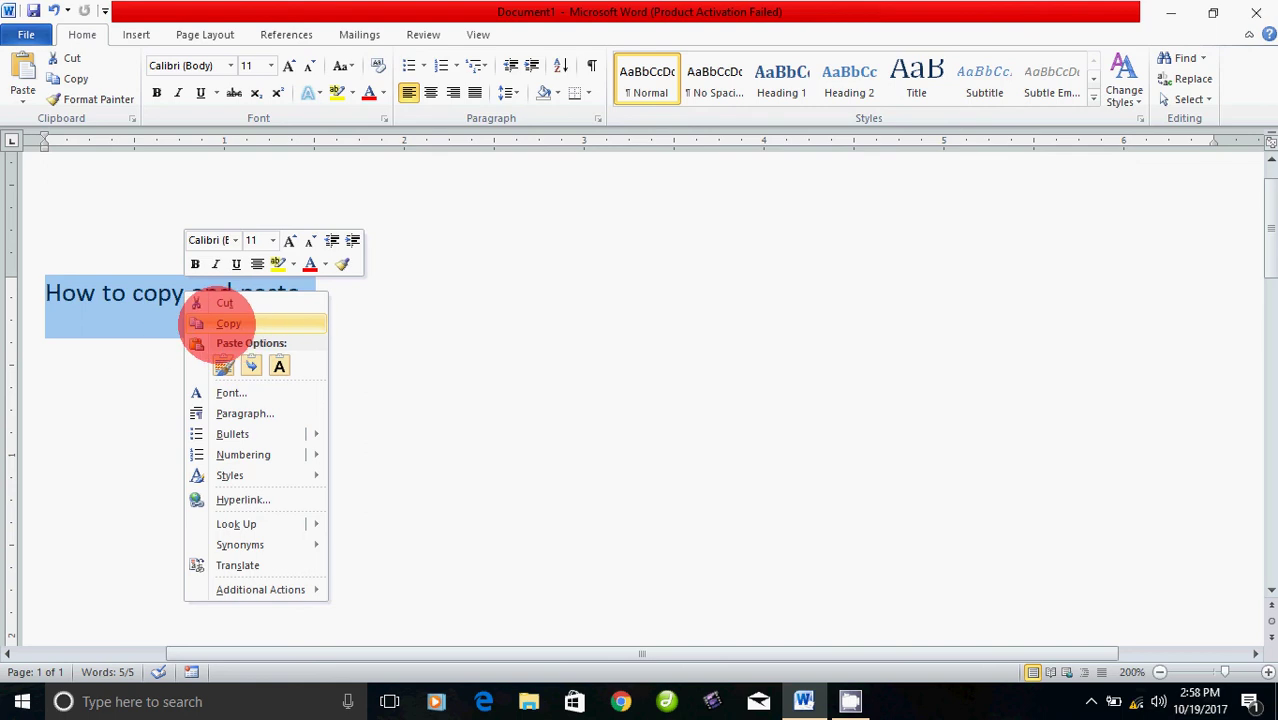
left_click(222, 323)
left_click(321, 303)
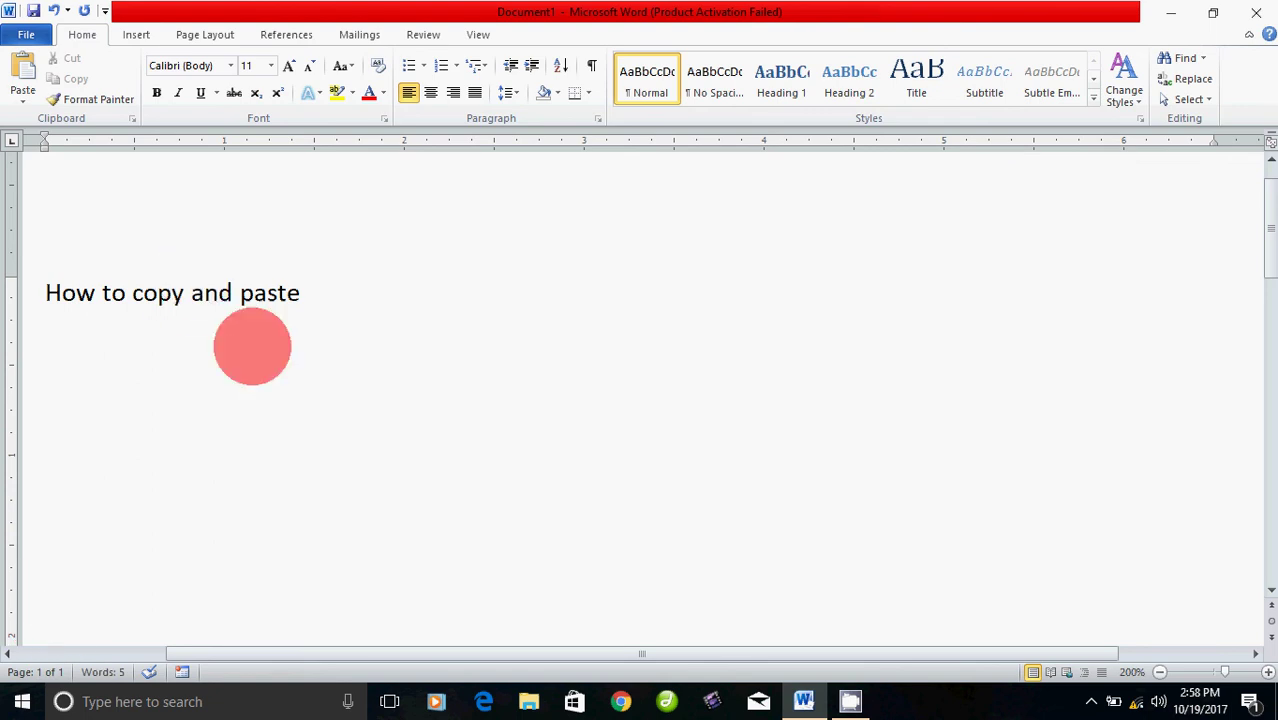
right_click(292, 432)
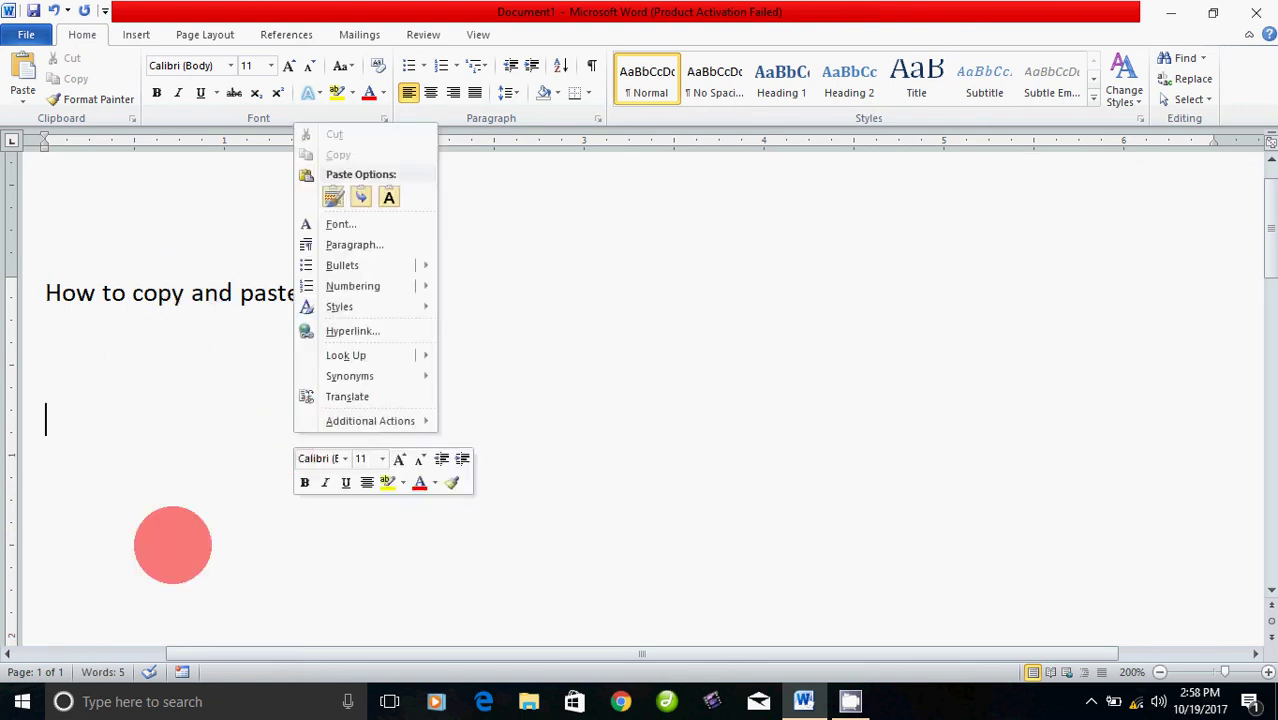
left_click(66, 615)
right_click(66, 615)
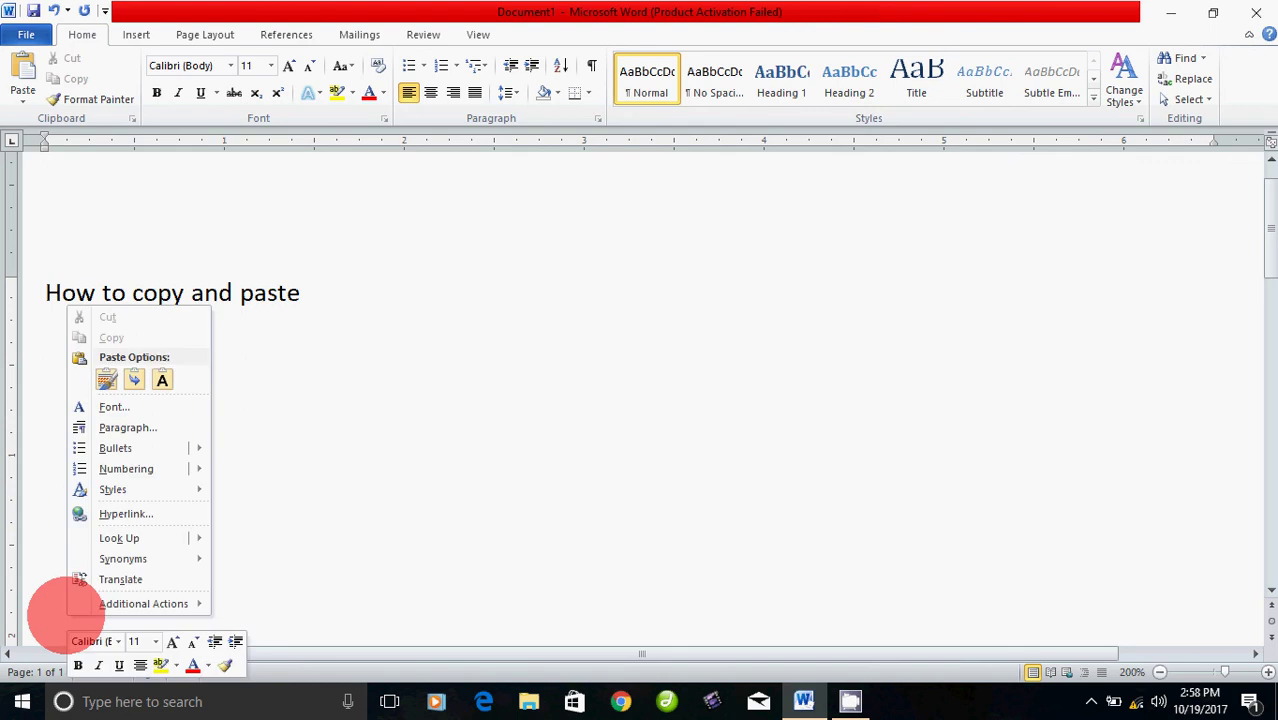
left_click(163, 378)
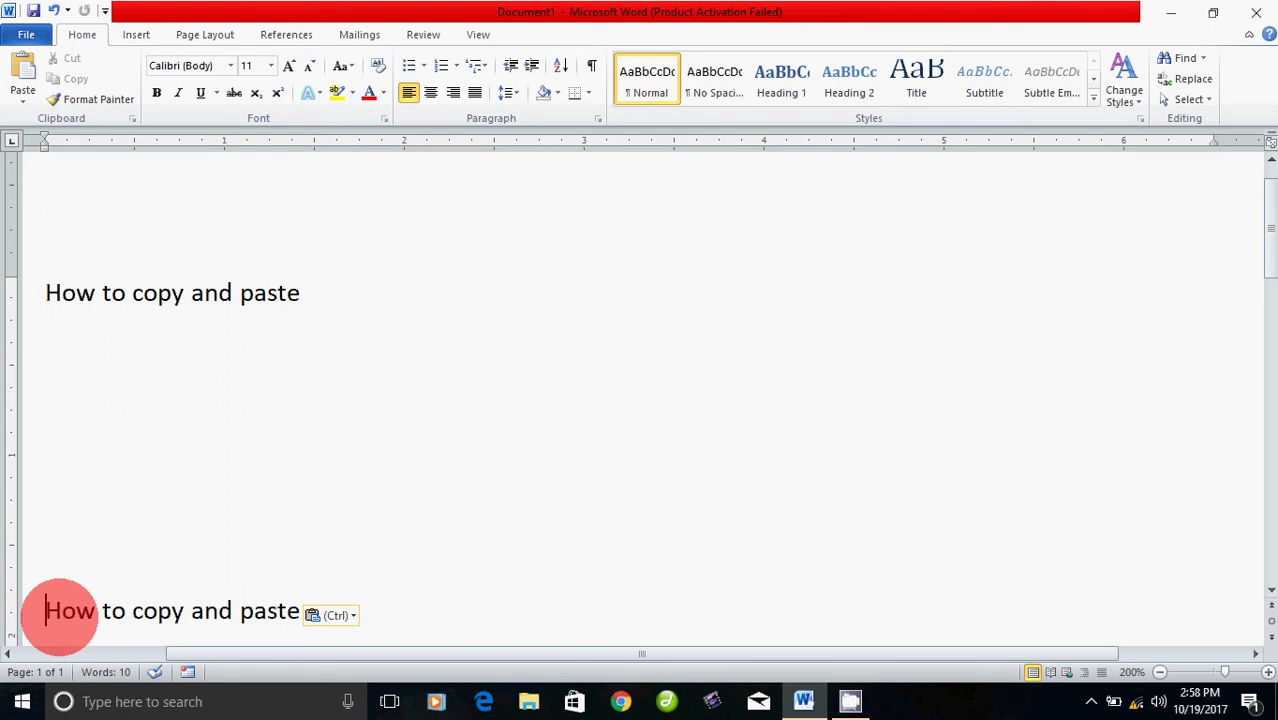
Delete the text-only copy and add the note "ctrl c copy" after "How to copy and paste" on the first line.
left_click_drag(48, 610, 365, 610)
key("Delete")
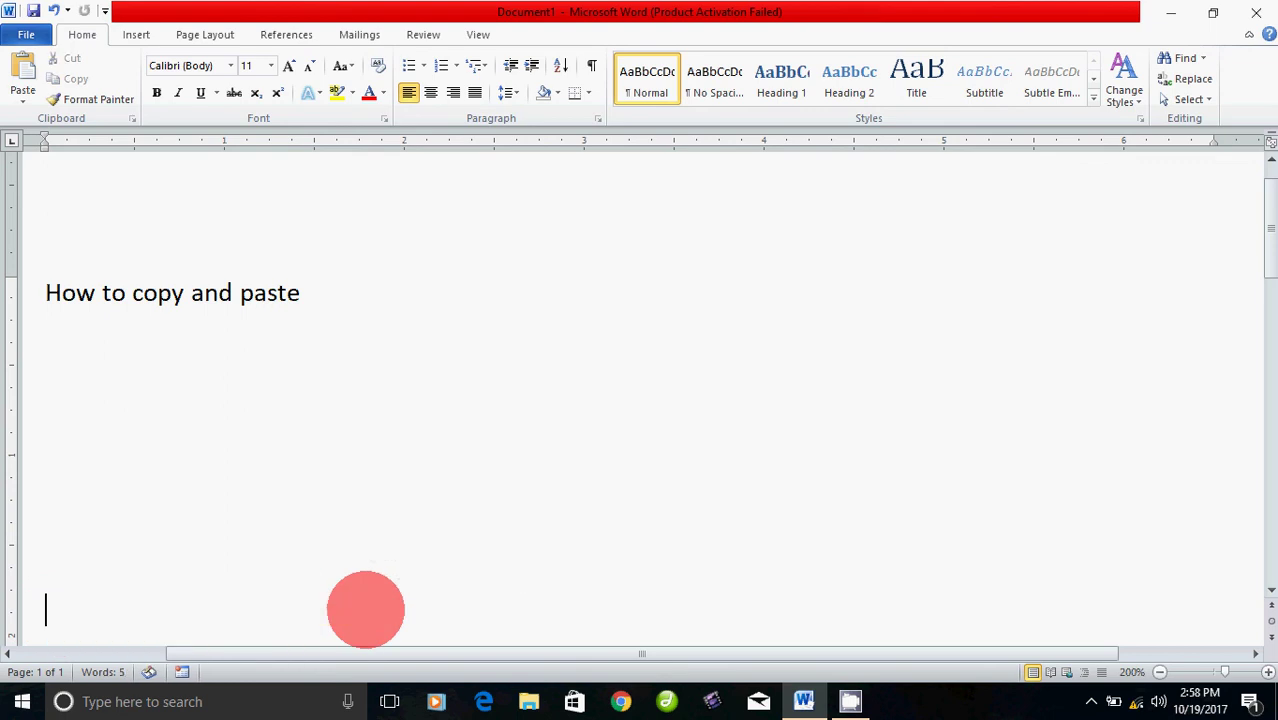
left_click(101, 292)
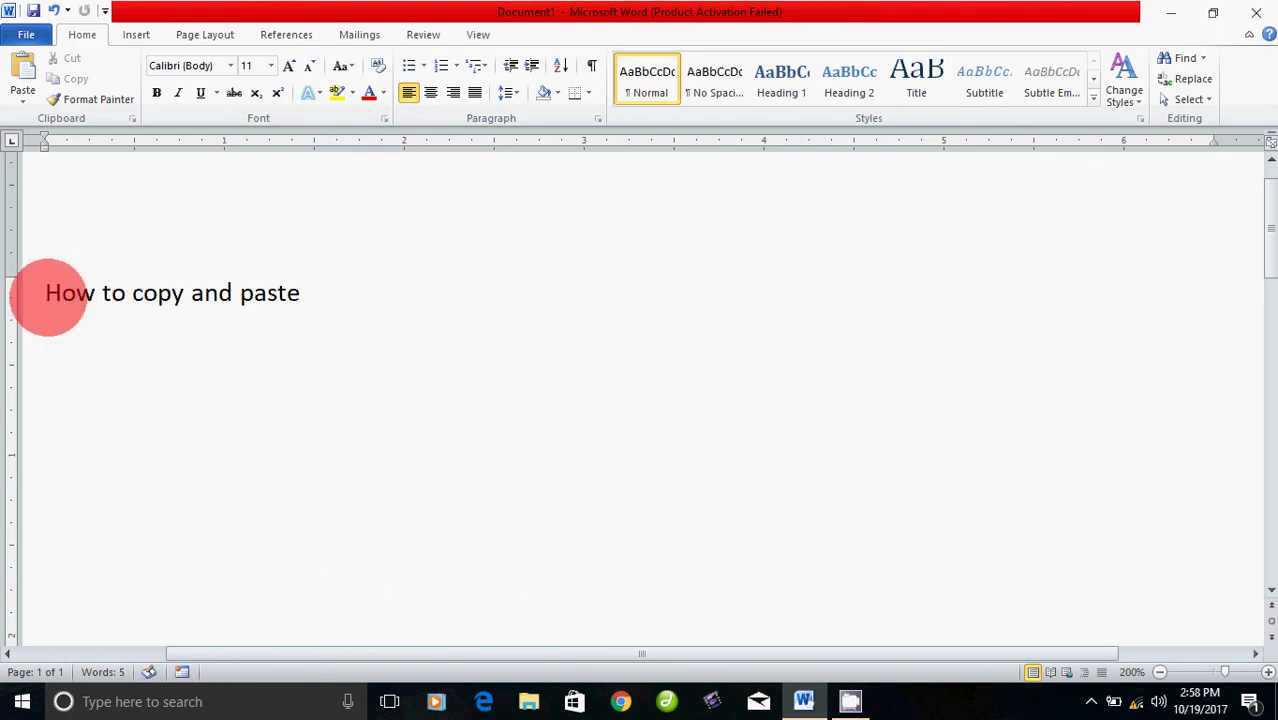
left_click_drag(46, 291, 349, 292)
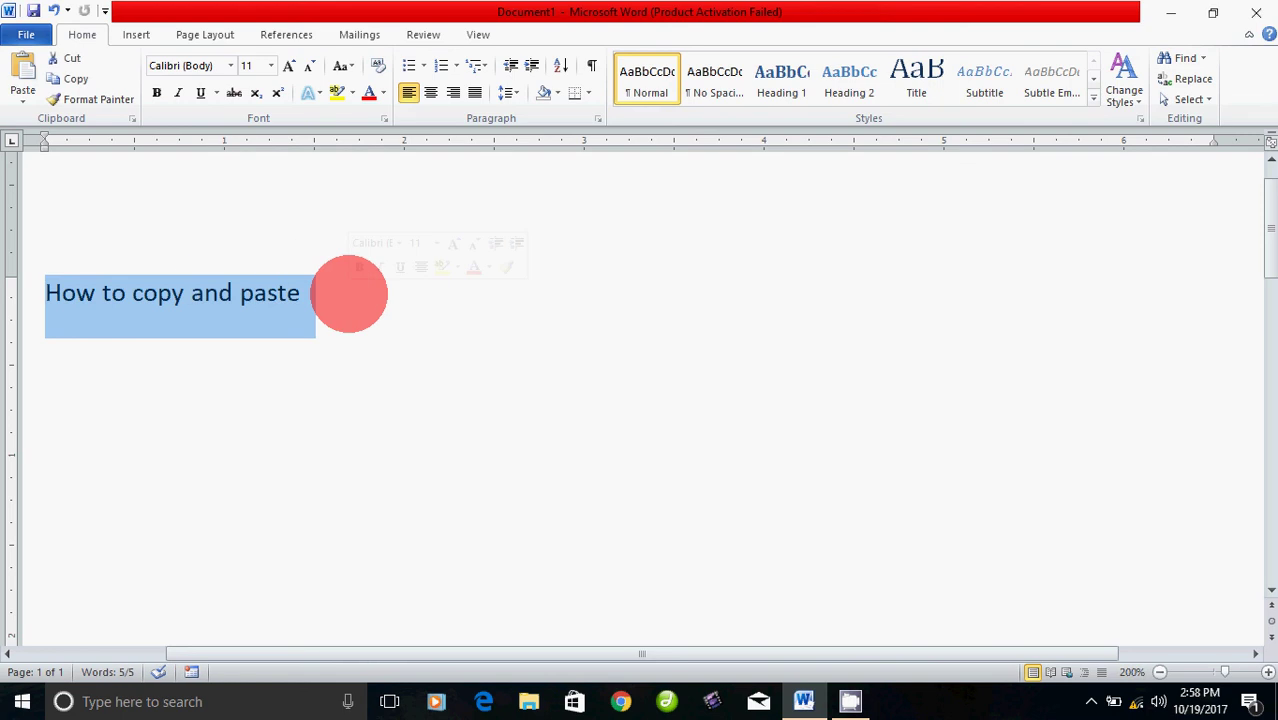
left_click(397, 294)
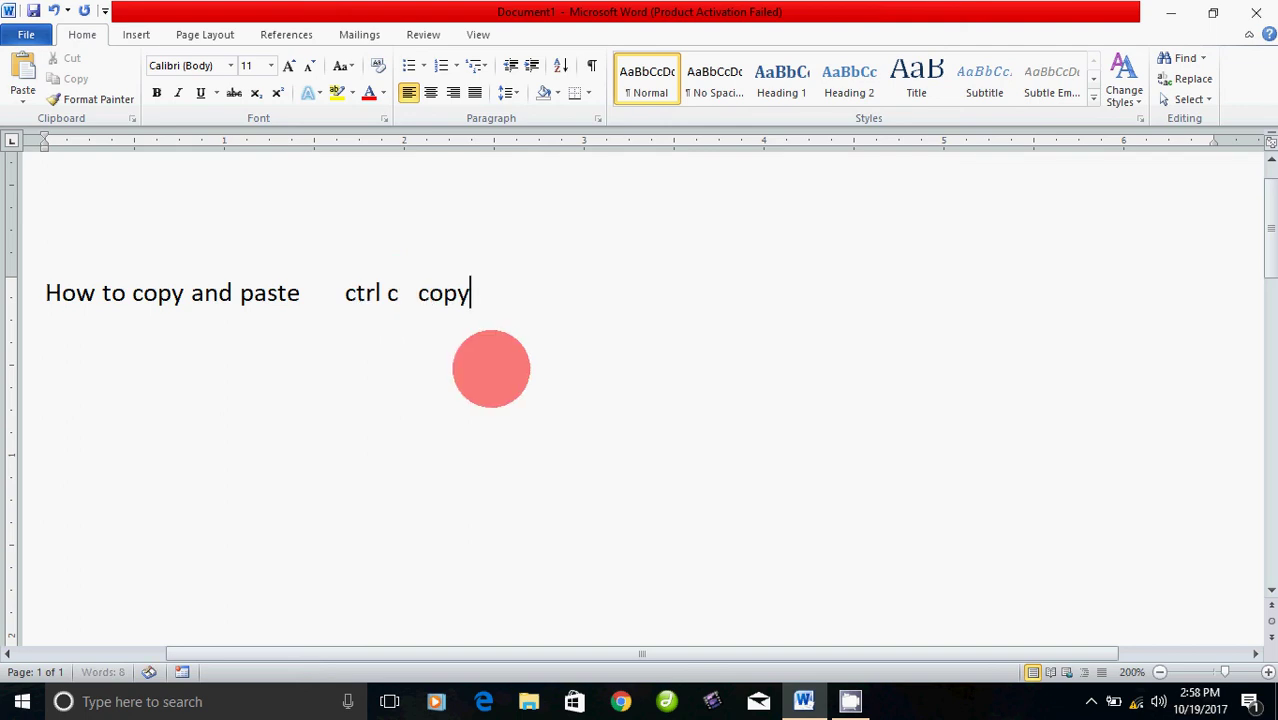
Copy "How to copy and paste" without the shortcut note and paste it a few lines below.
left_click_drag(45, 307, 322, 322)
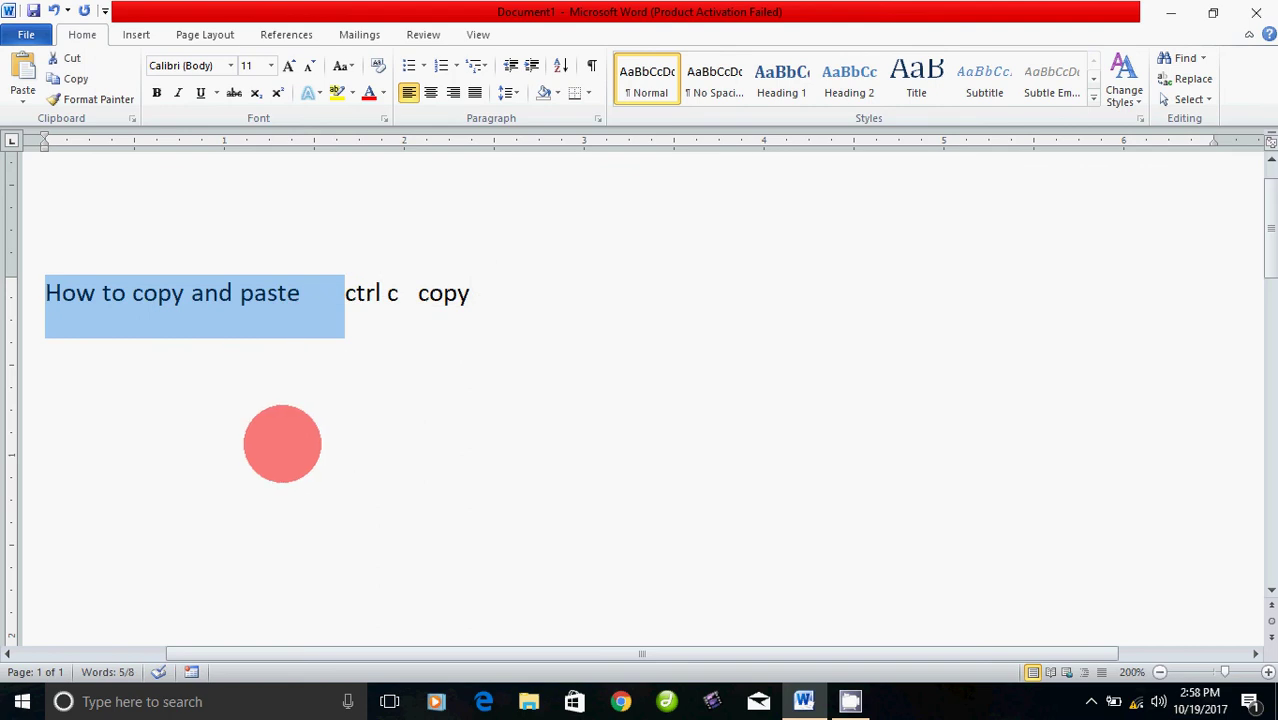
left_click(288, 394)
key("Return")
key("Return")
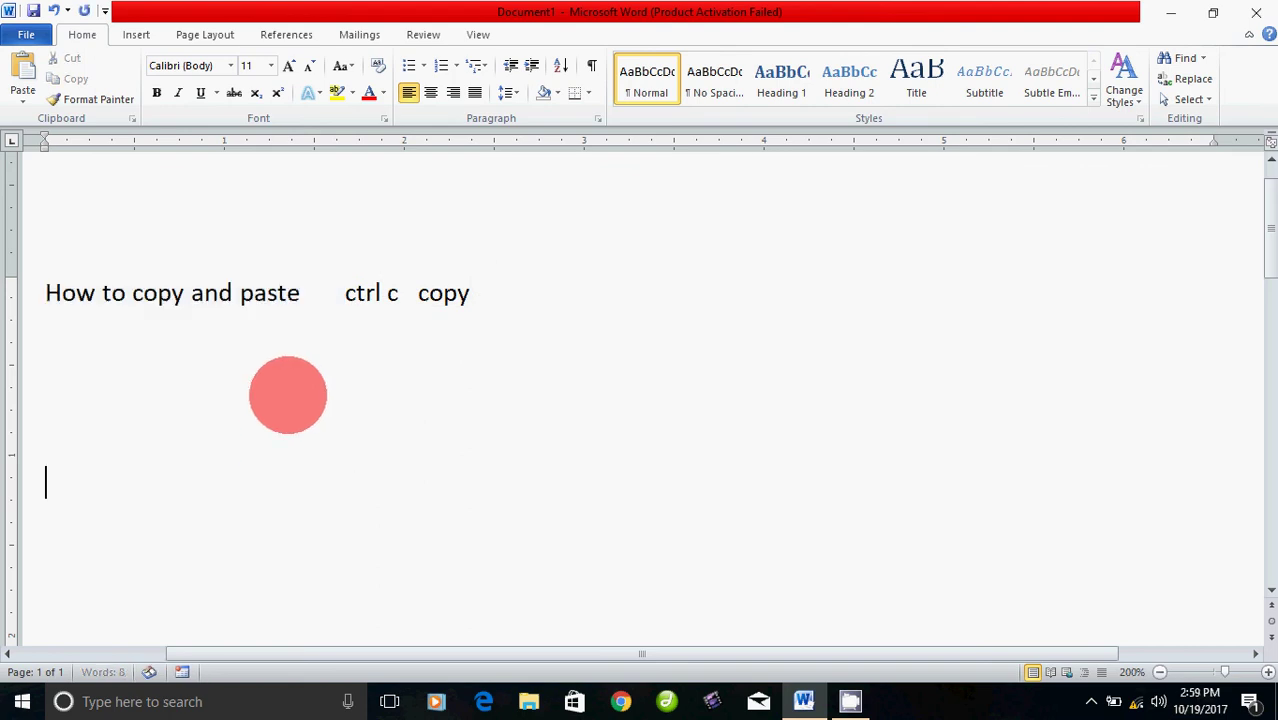
key("Return")
key("ctrl+v")
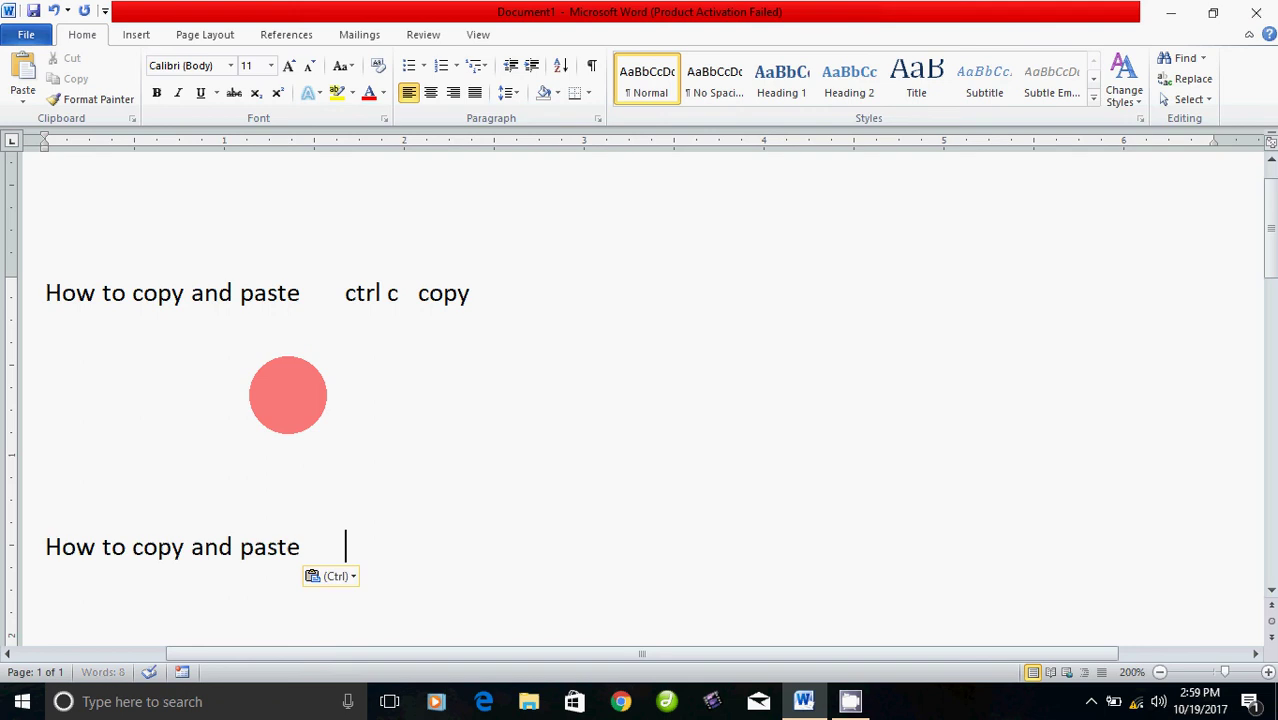
left_click(442, 414)
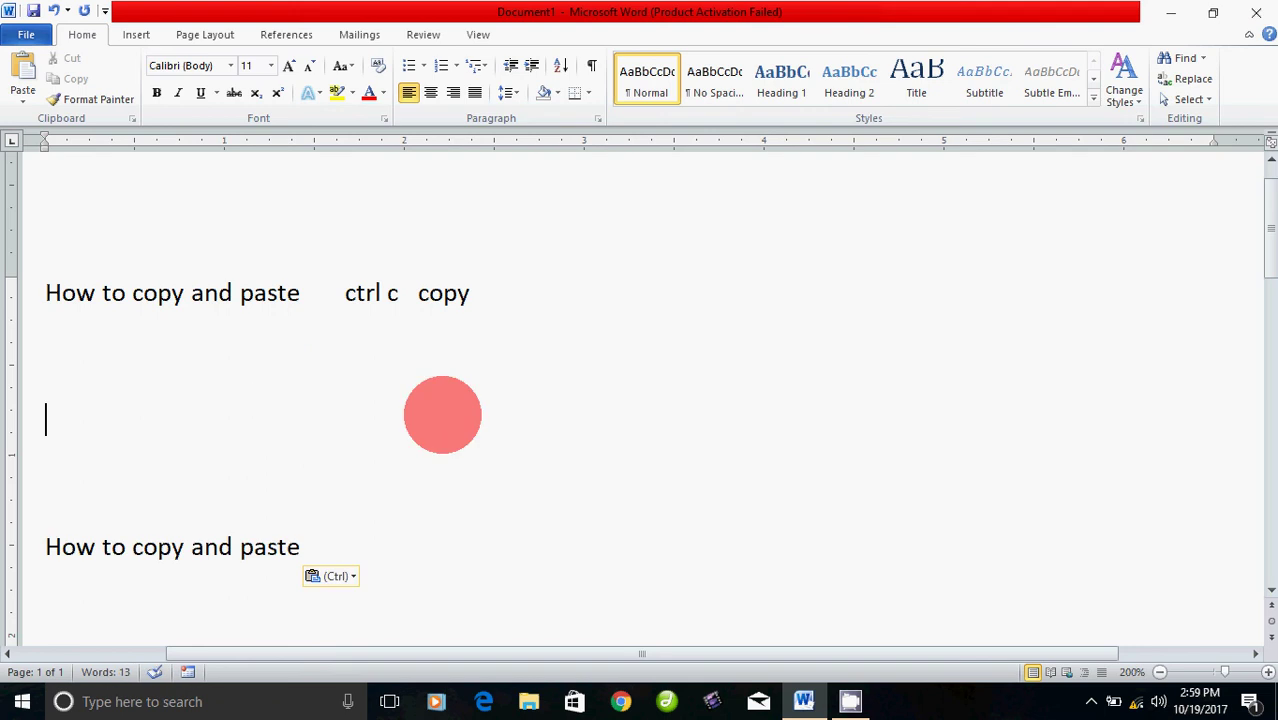